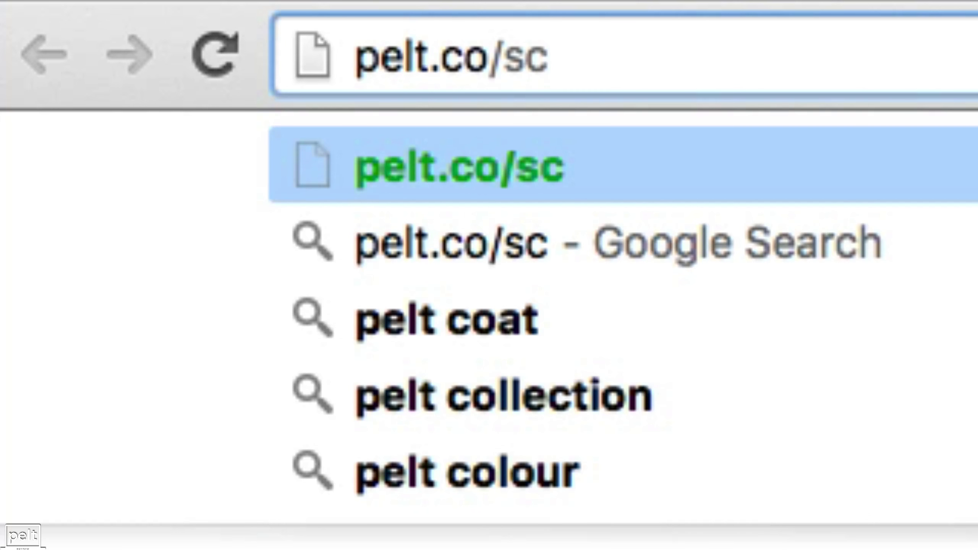
Load the Snappy Checkout site from the pelt.co/sc address
{"action": "key", "text": "Return"}
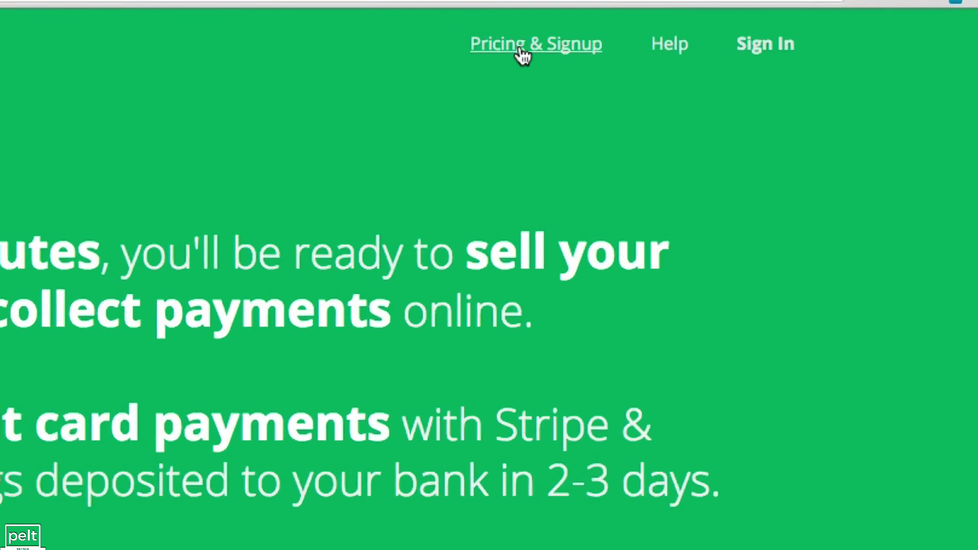
Sign up for a new seller account from Pricing & Signup with an email and password
{"action": "left_click", "coordinate": [647, 46]}
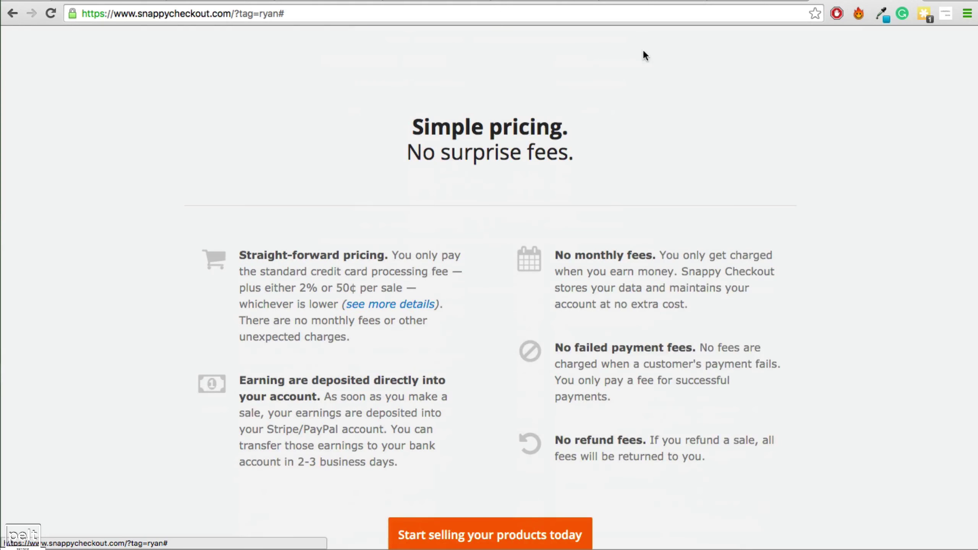
{"action": "left_click", "coordinate": [491, 485]}
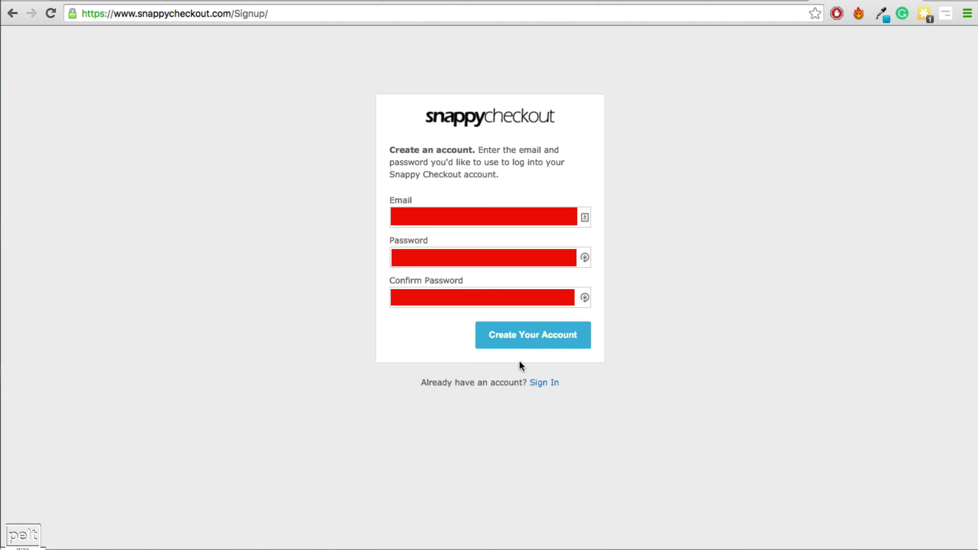
{"action": "left_click", "coordinate": [520, 336]}
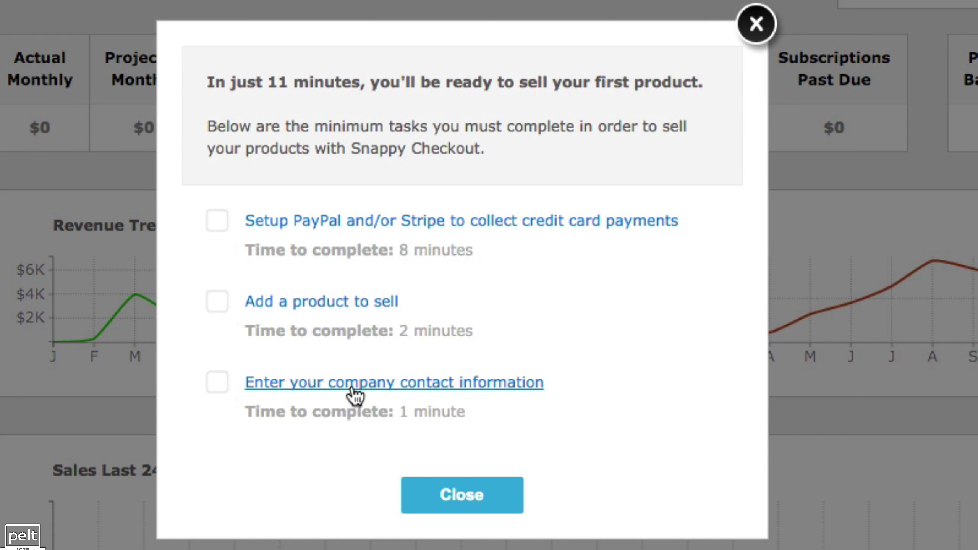
Connect a Stripe account as the payment processor and save the payment settings
{"action": "left_click", "coordinate": [297, 230]}
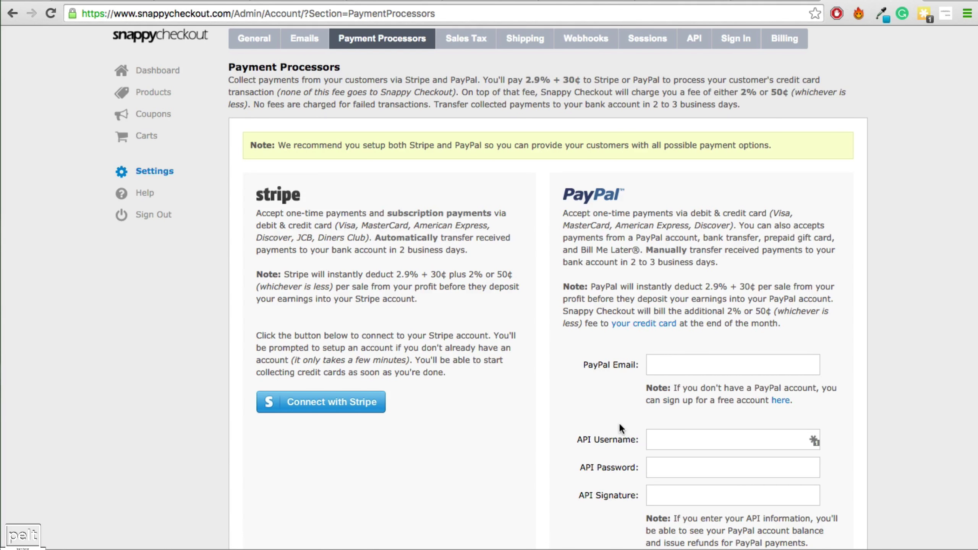
{"action": "scroll", "coordinate": [580, 360], "scroll_direction": "up", "scroll_amount": 1}
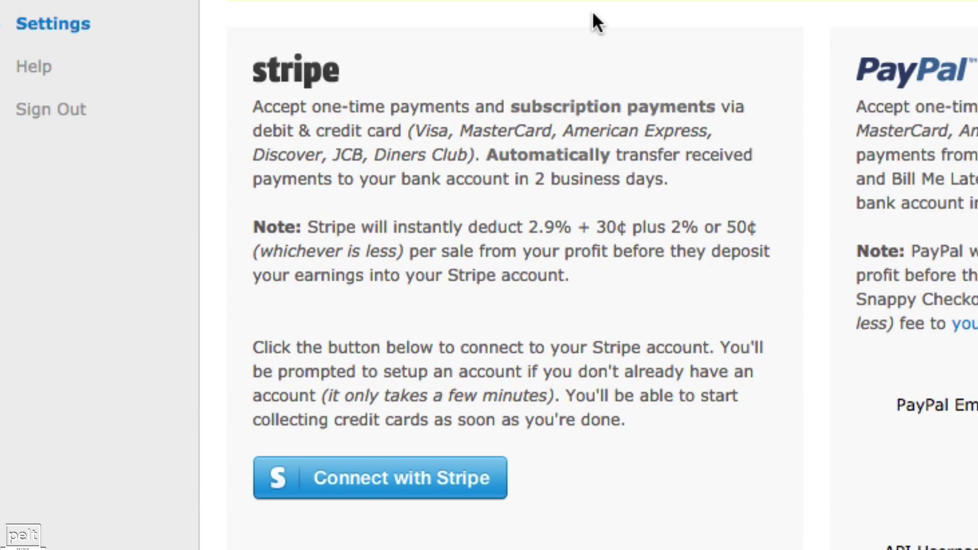
{"action": "left_click", "coordinate": [399, 477]}
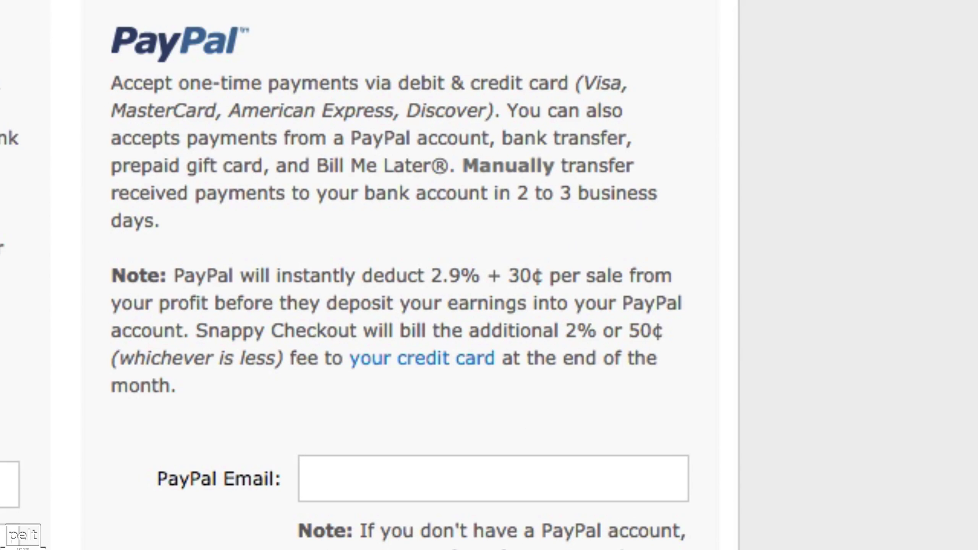
{"action": "left_click", "coordinate": [665, 460]}
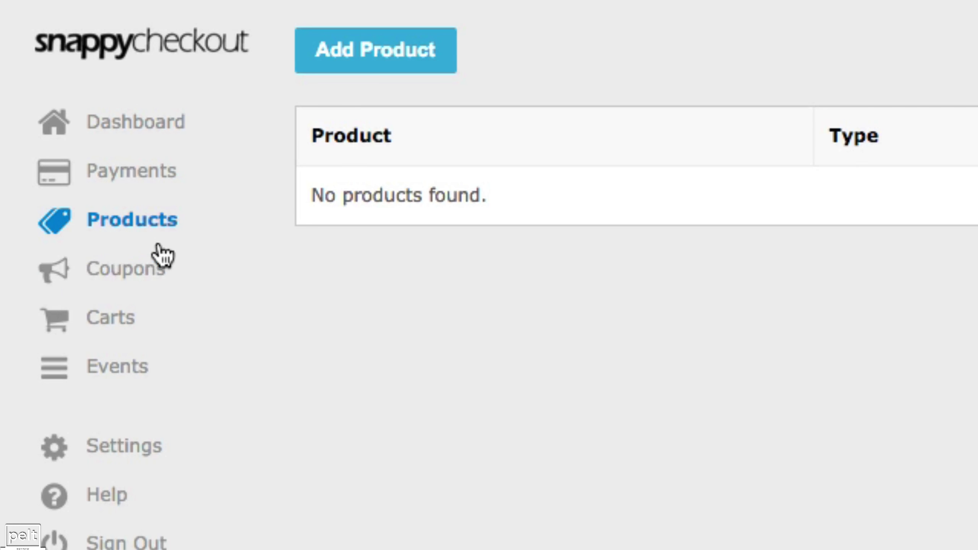
Add Subscription product 'My Melee Monthly Membership' described 'Monthly membership to My Melee. Cancel anytime.'
{"action": "left_click", "coordinate": [364, 74]}
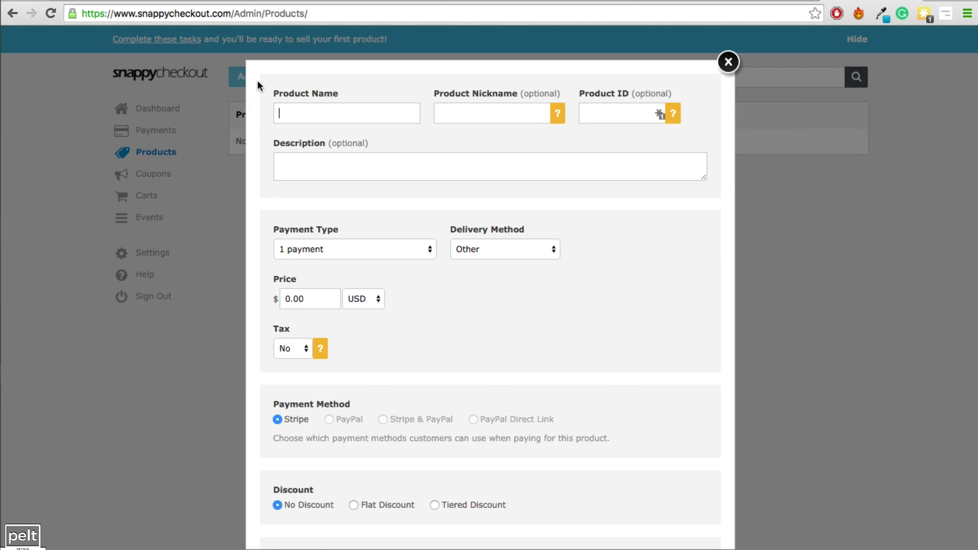
{"action": "type", "text": "My Melee Monthly Membership"}
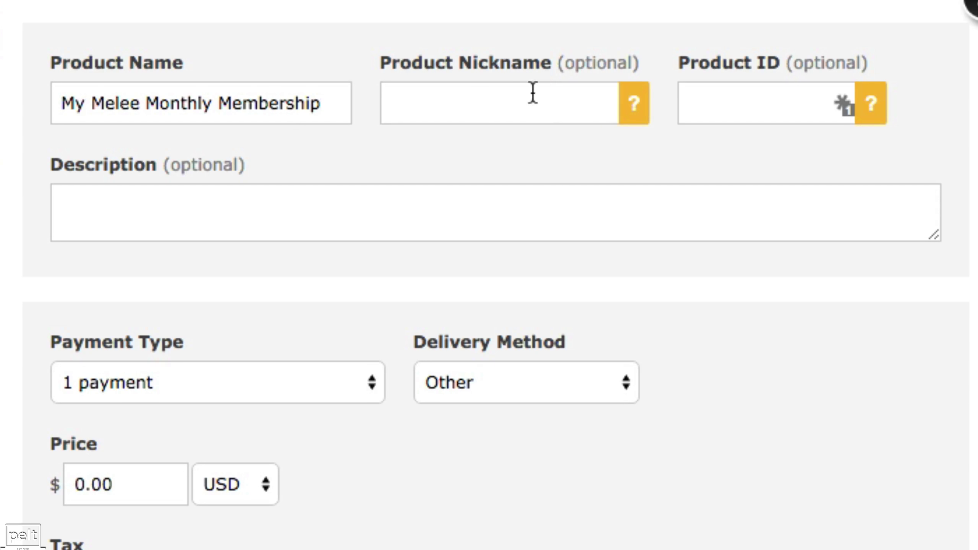
{"action": "left_click", "coordinate": [199, 213]}
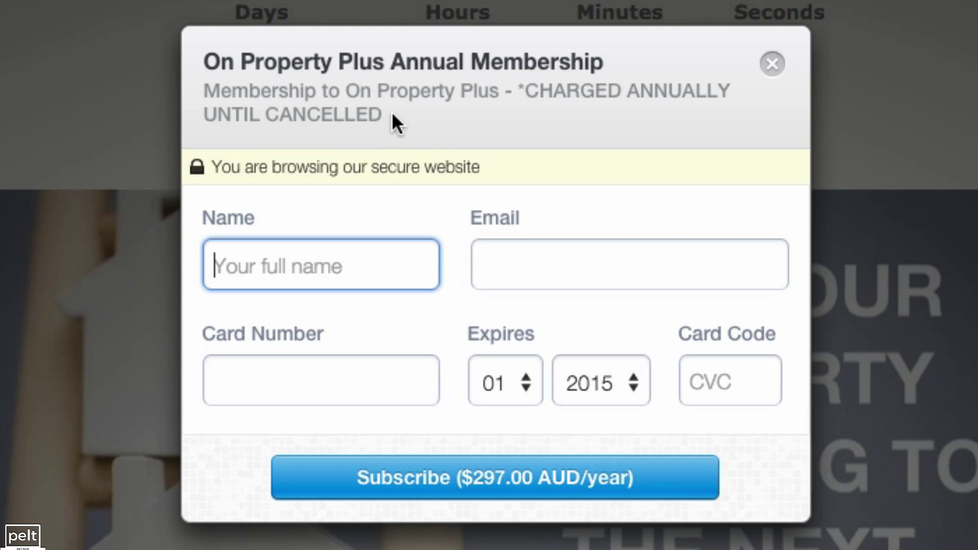
{"action": "left_click_drag", "start_coordinate": [385, 116], "coordinate": [201, 94]}
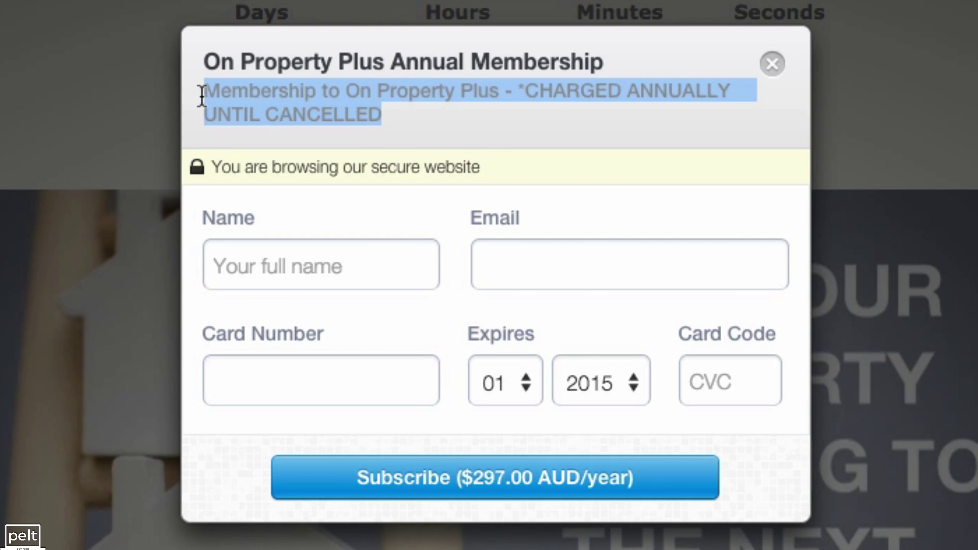
{"action": "left_click", "coordinate": [461, 124]}
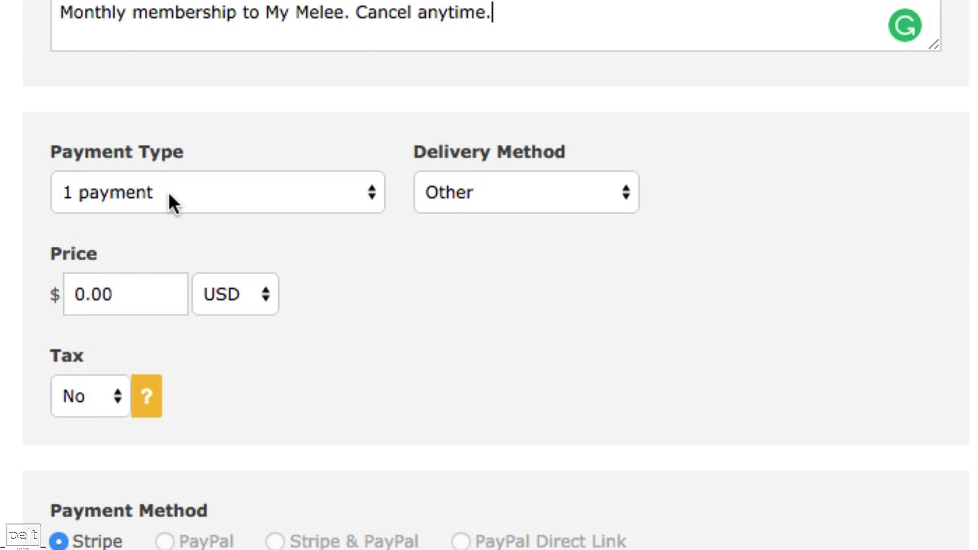
{"action": "left_click", "coordinate": [172, 202]}
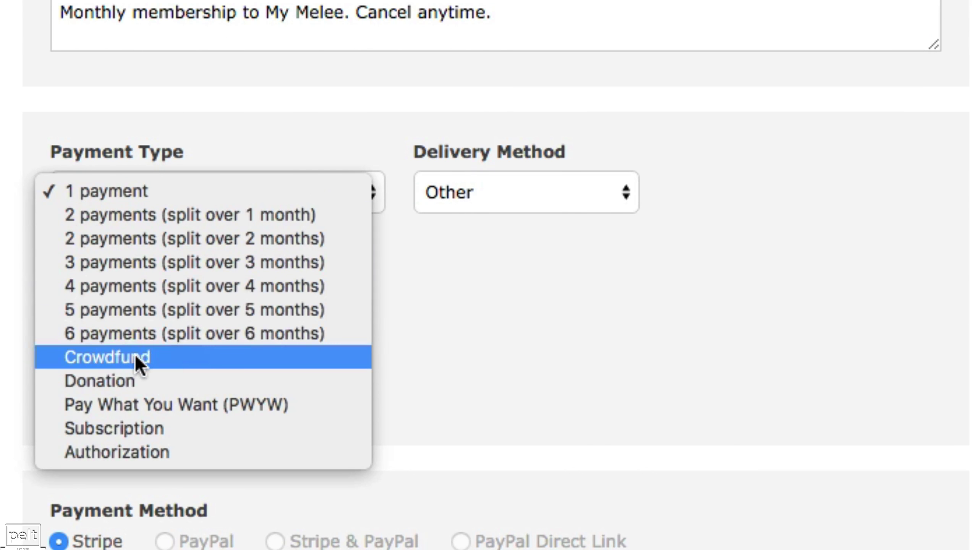
{"action": "left_click", "coordinate": [131, 429]}
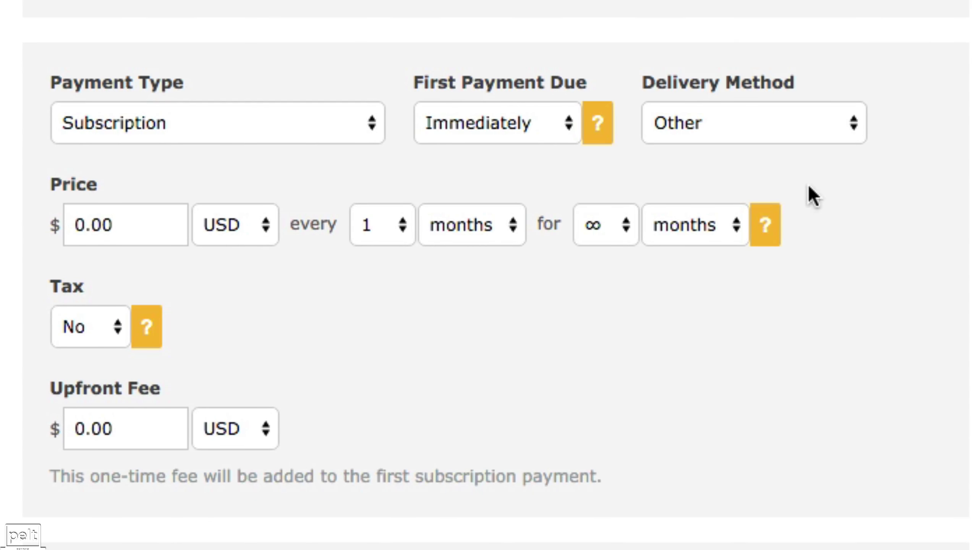
Keep the first payment due Immediately and set the price to 19 USD
{"action": "left_click", "coordinate": [496, 130]}
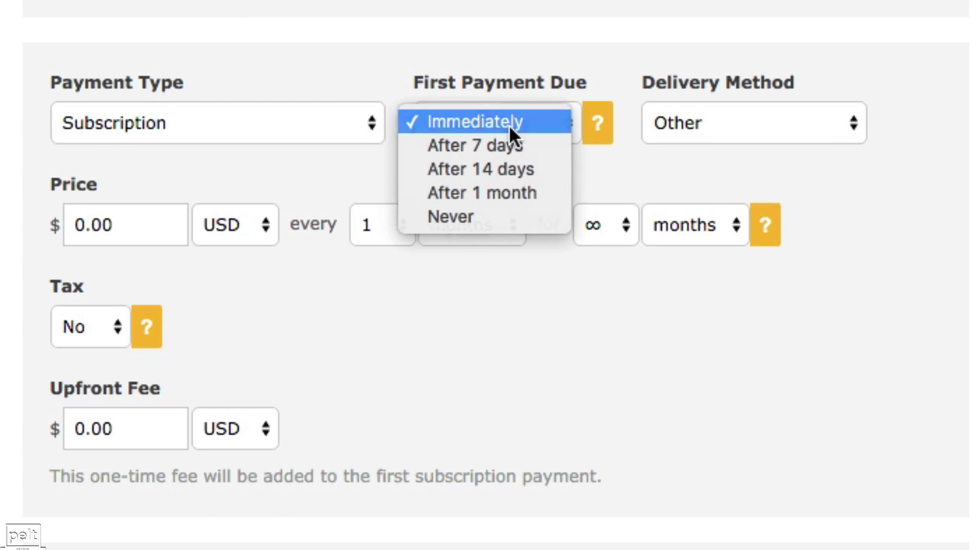
{"action": "left_click", "coordinate": [509, 122]}
{"action": "double_click", "coordinate": [116, 223]}
{"action": "type", "text": "19"}
{"action": "left_click", "coordinate": [256, 226]}
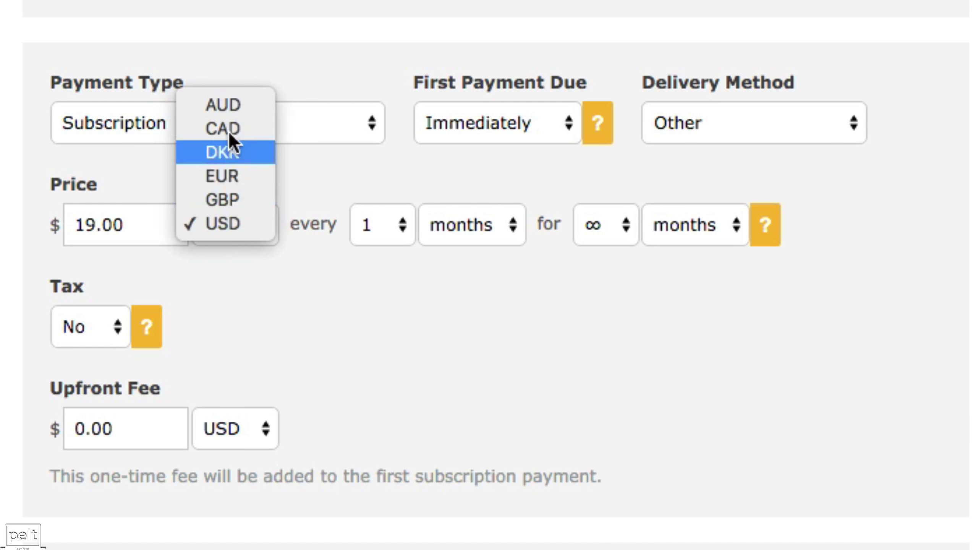
{"action": "left_click", "coordinate": [270, 224]}
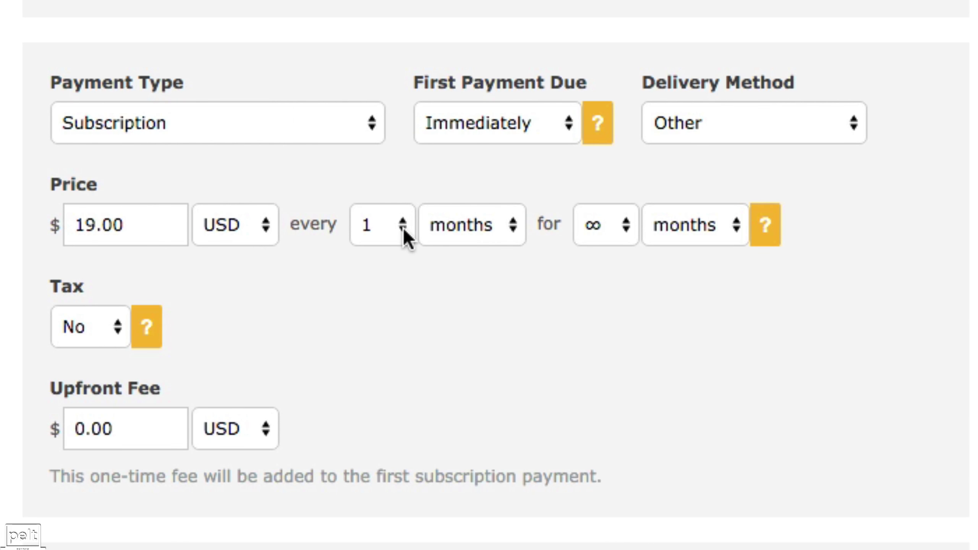
Set the billing interval to every 1 month
{"action": "left_click", "coordinate": [403, 227]}
{"action": "left_click", "coordinate": [408, 251]}
{"action": "left_click", "coordinate": [410, 229]}
{"action": "left_click", "coordinate": [373, 192]}
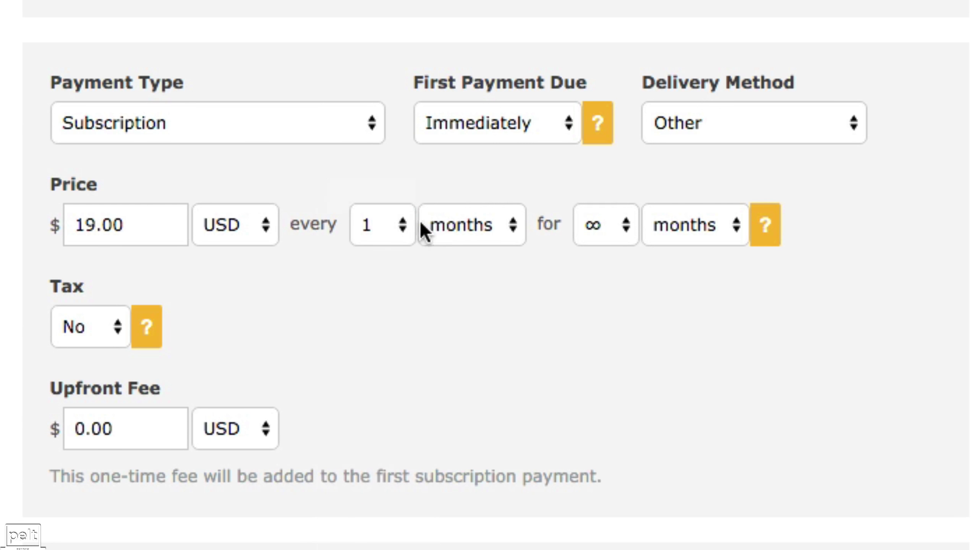
{"action": "left_click", "coordinate": [466, 231]}
{"action": "left_click", "coordinate": [479, 246]}
{"action": "left_click", "coordinate": [380, 229]}
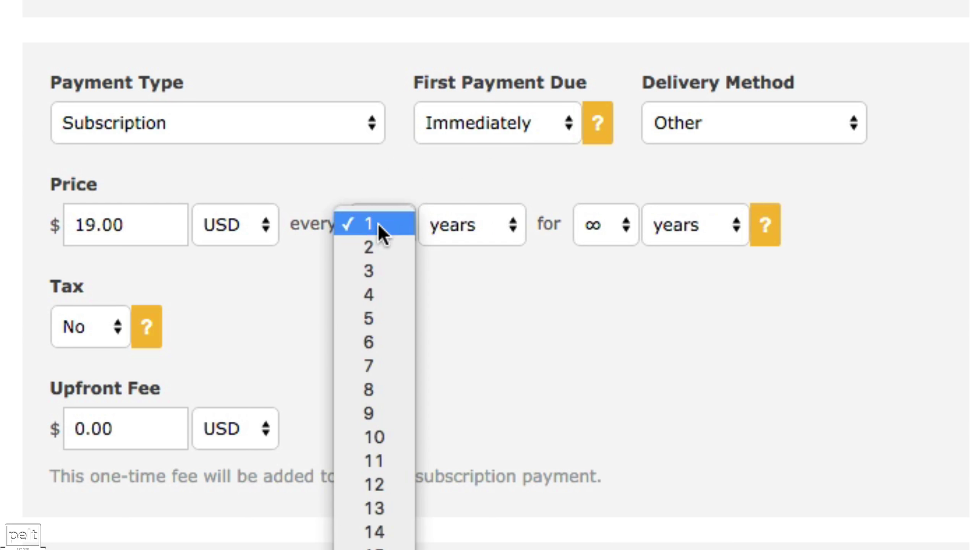
{"action": "type", "text": "19"}
{"action": "key", "text": "Return"}
{"action": "left_click", "coordinate": [480, 216]}
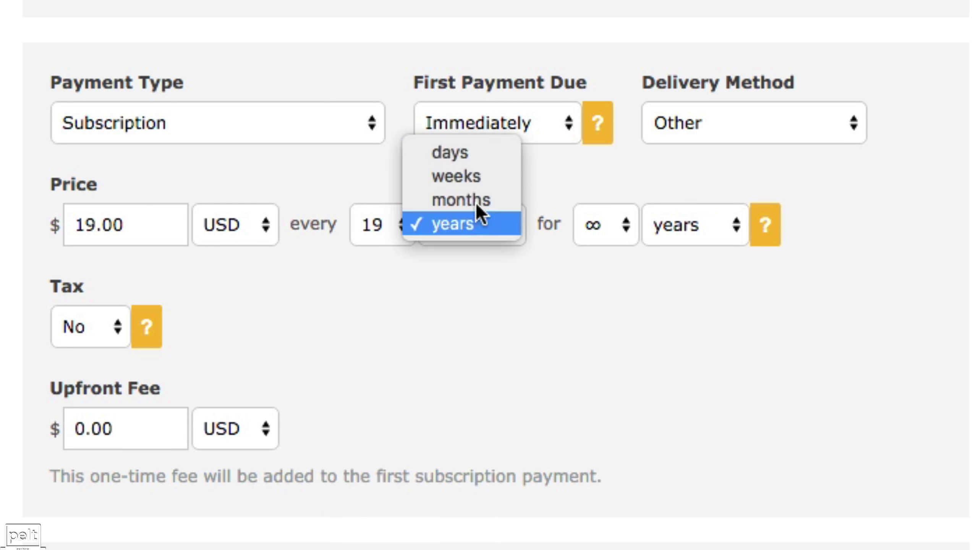
{"action": "left_click", "coordinate": [474, 154]}
{"action": "left_click", "coordinate": [404, 232]}
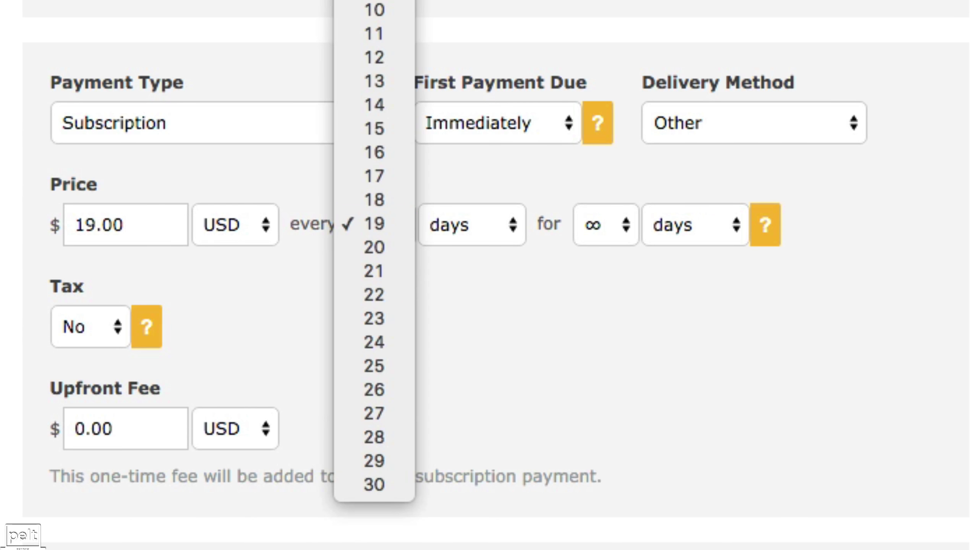
{"action": "type", "text": "1"}
{"action": "key", "text": "Return"}
{"action": "left_click", "coordinate": [462, 225]}
{"action": "left_click", "coordinate": [458, 274]}
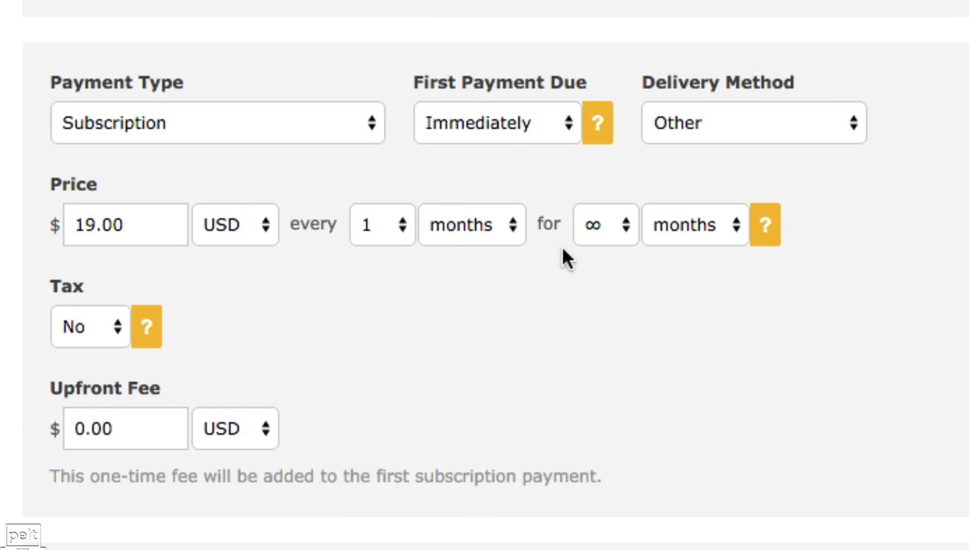
Make the subscription bill indefinitely (∞) instead of for 12 months
{"action": "left_click", "coordinate": [616, 224]}
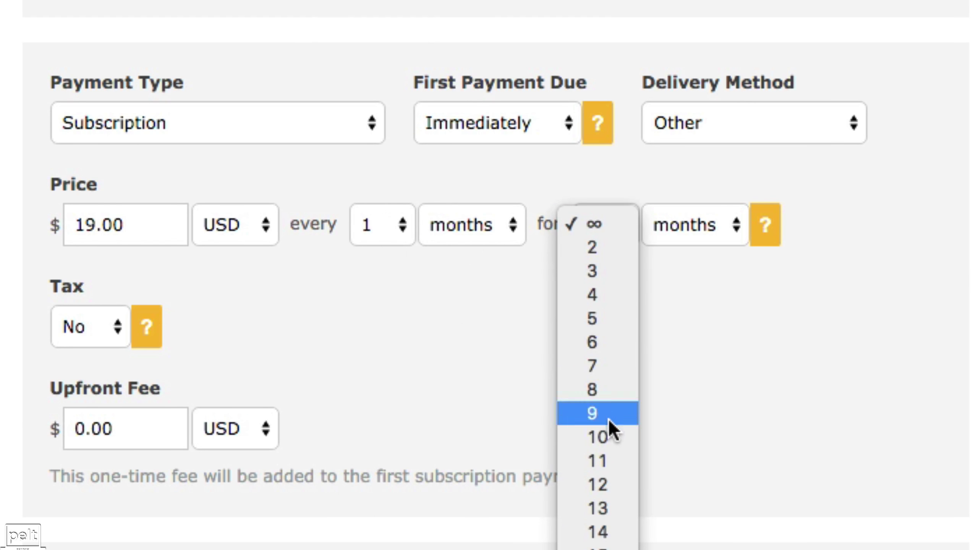
{"action": "left_click", "coordinate": [604, 486]}
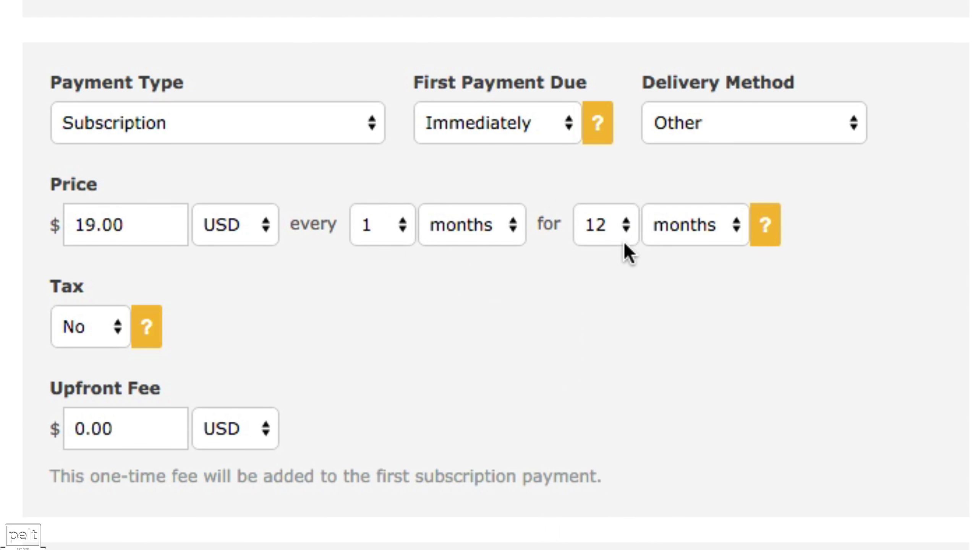
{"action": "left_click", "coordinate": [628, 228]}
{"action": "key", "text": "Escape"}
{"action": "key", "text": "Down"}
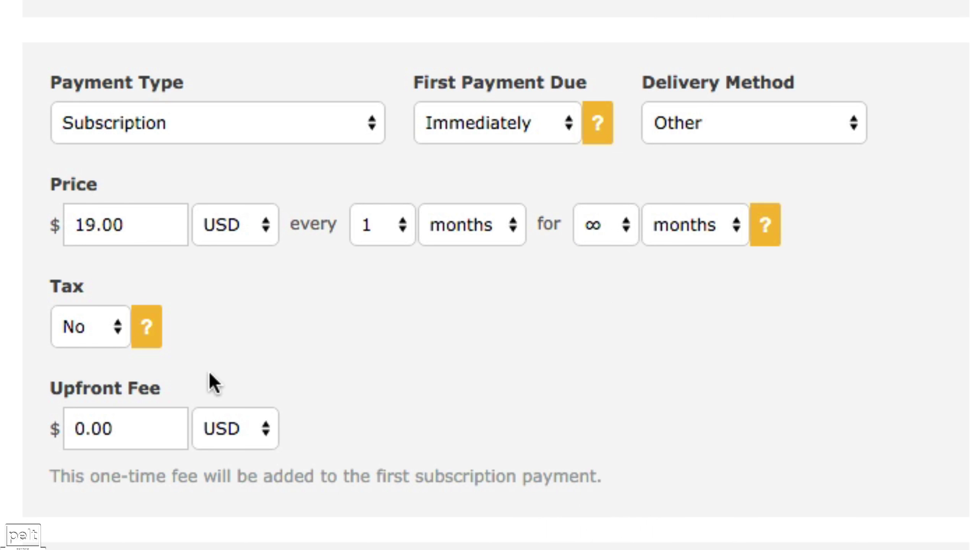
Leave the product's Tax setting at No
{"action": "left_click", "coordinate": [113, 326]}
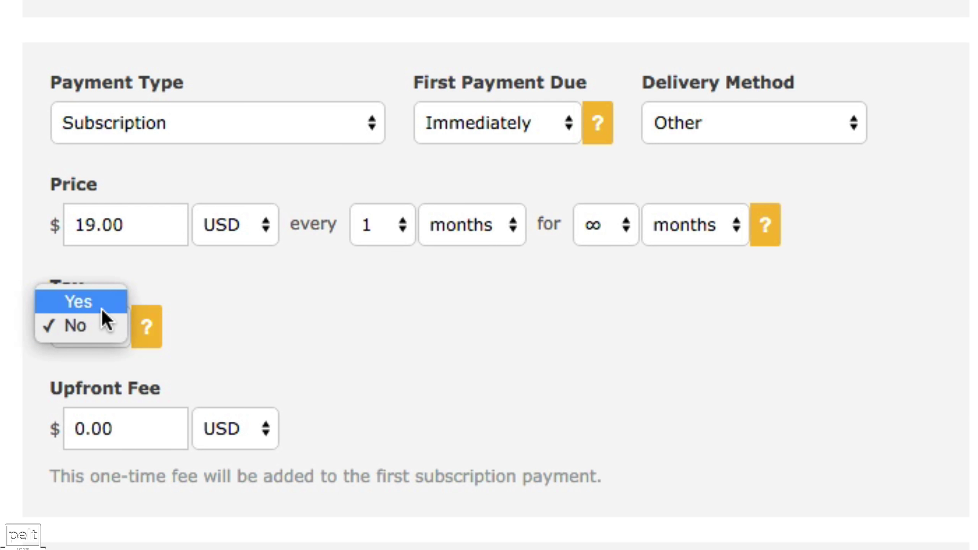
{"action": "left_click", "coordinate": [100, 308]}
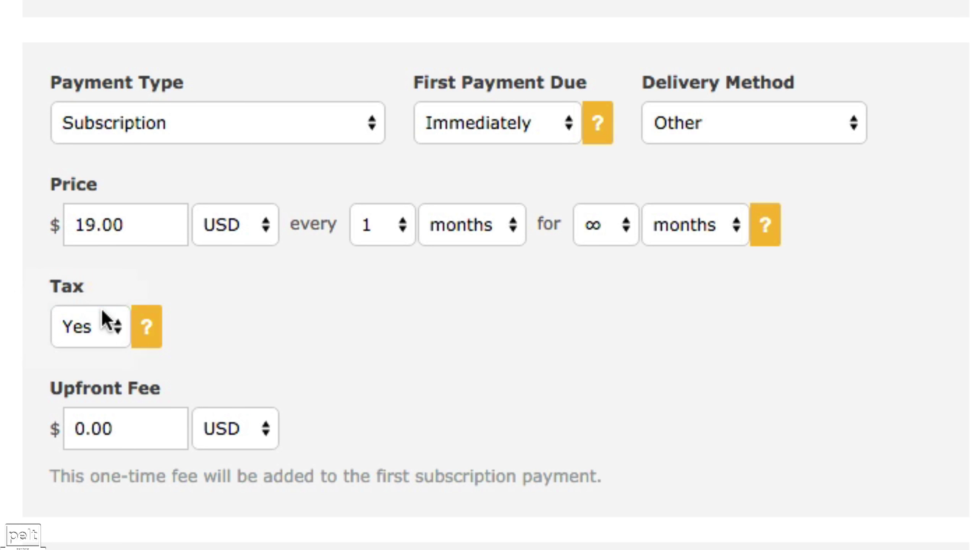
{"action": "left_click", "coordinate": [103, 335]}
{"action": "left_click", "coordinate": [104, 345]}
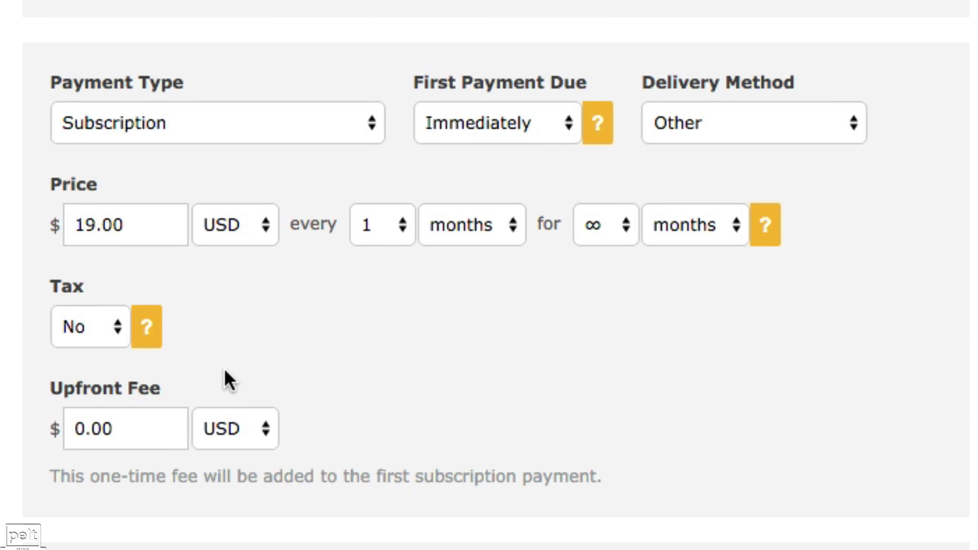
{"action": "scroll", "coordinate": [224, 368], "scroll_direction": "down", "scroll_amount": 1}
{"action": "left_click_drag", "start_coordinate": [114, 388], "coordinate": [73, 397]}
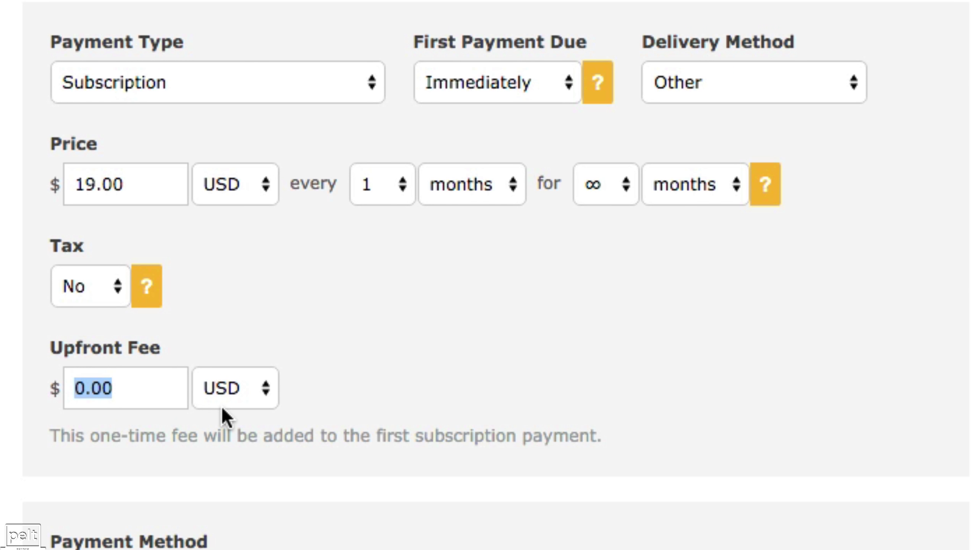
{"action": "type", "text": "30"}
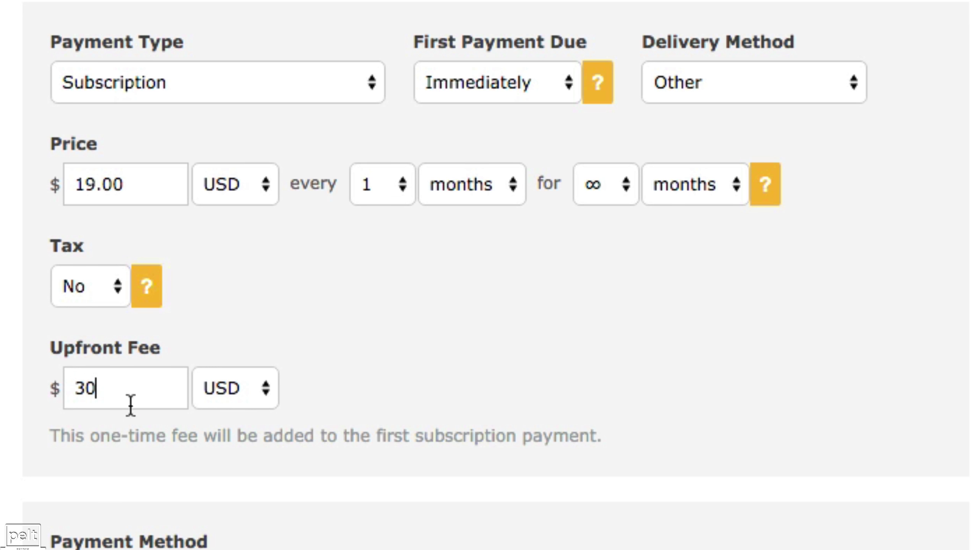
{"action": "mouse_move", "coordinate": [137, 268]}
{"action": "left_click", "coordinate": [98, 194]}
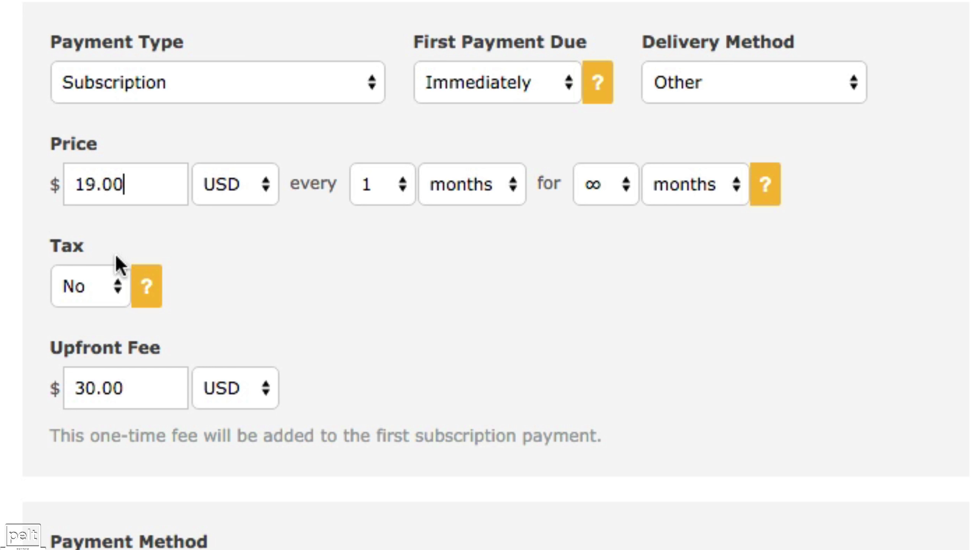
{"action": "double_click", "coordinate": [94, 186]}
{"action": "left_click", "coordinate": [389, 287]}
{"action": "double_click", "coordinate": [131, 398]}
{"action": "type", "text": "0"}
{"action": "left_click", "coordinate": [264, 322]}
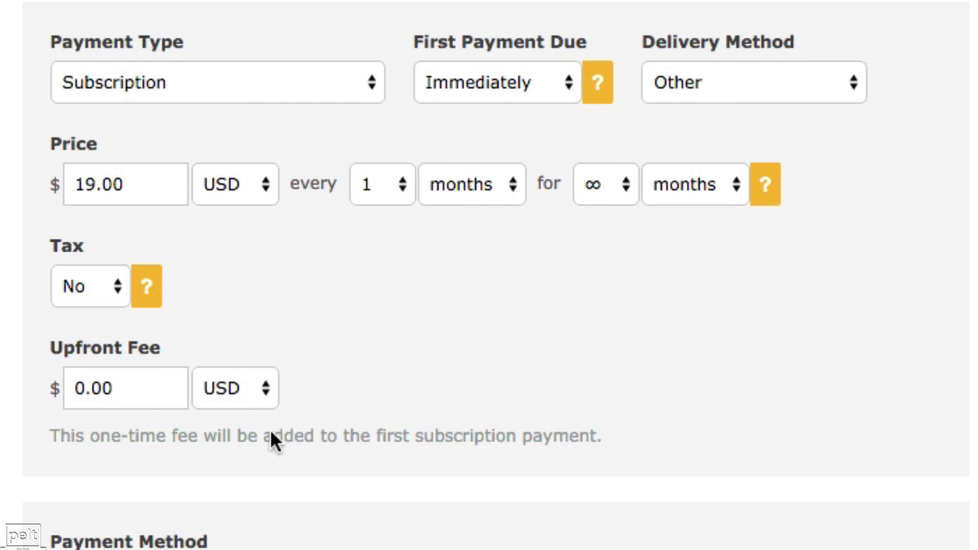
{"action": "scroll", "coordinate": [162, 427], "scroll_direction": "down", "scroll_amount": 4}
{"action": "scroll", "coordinate": [186, 419], "scroll_direction": "down", "scroll_amount": 3}
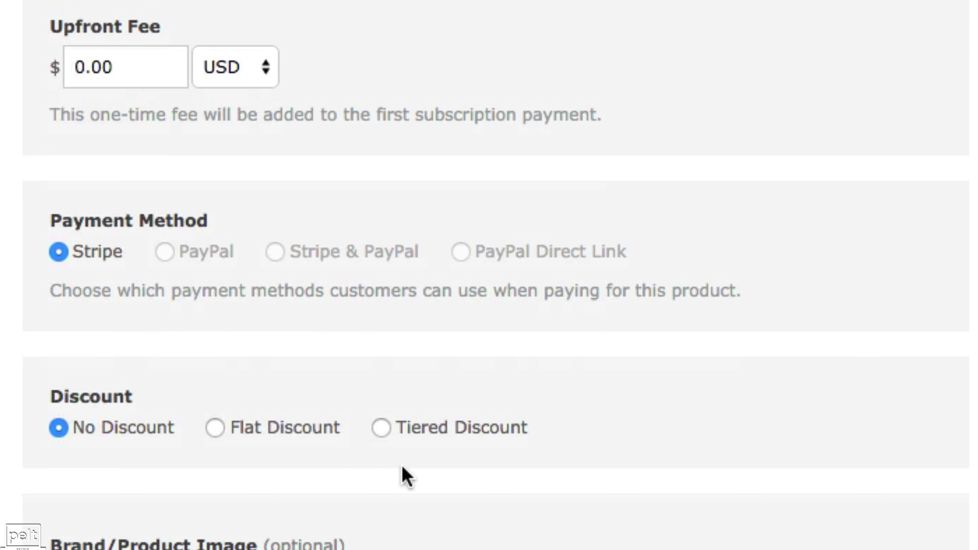
{"action": "scroll", "coordinate": [223, 413], "scroll_direction": "down", "scroll_amount": 10}
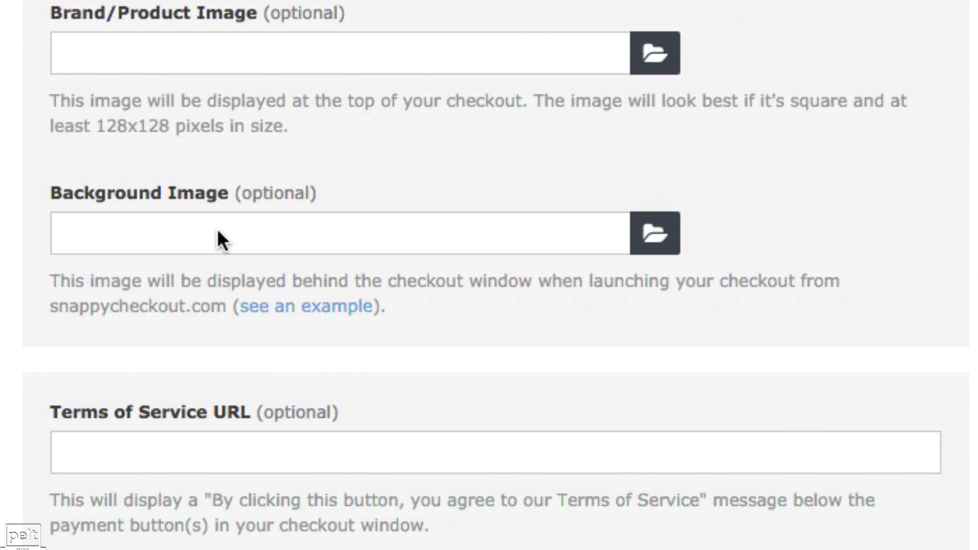
{"action": "scroll", "coordinate": [210, 452], "scroll_direction": "down", "scroll_amount": 4}
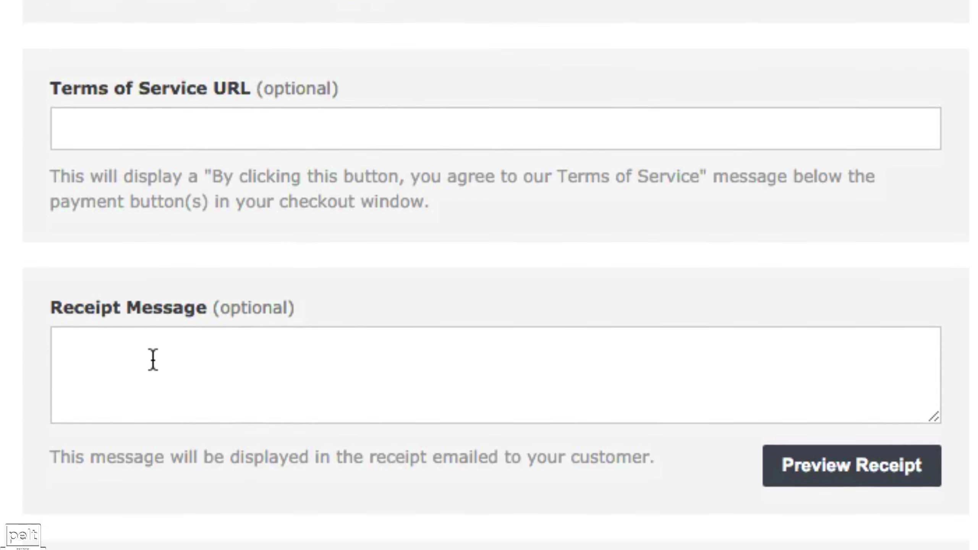
Paste the thank-you Receipt Message and correct the e-mail's domain ending to 'net'
{"action": "left_click", "coordinate": [152, 453]}
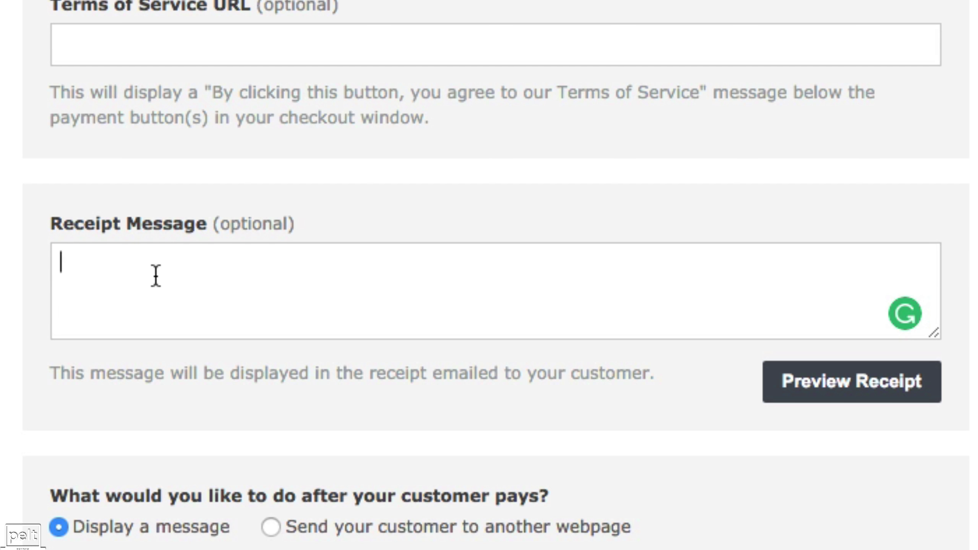
{"action": "key", "text": "ctrl+v"}
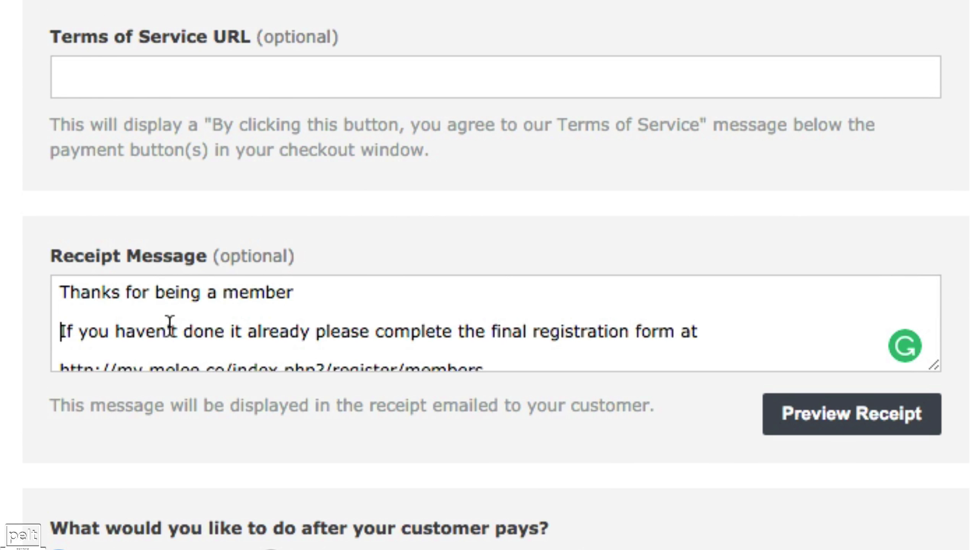
{"action": "scroll", "coordinate": [170, 322], "scroll_direction": "down", "scroll_amount": 1}
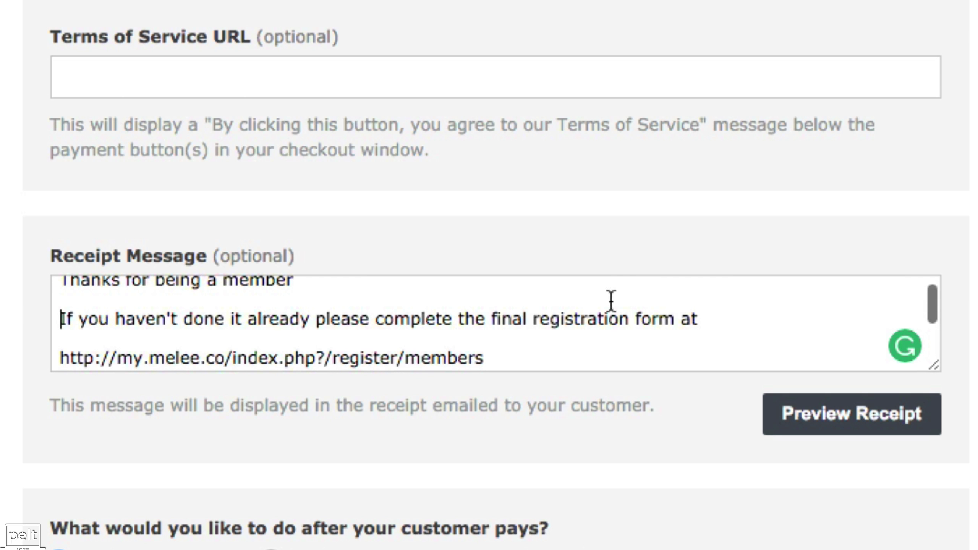
{"action": "scroll", "coordinate": [550, 317], "scroll_direction": "down", "scroll_amount": 2}
{"action": "scroll", "coordinate": [498, 315], "scroll_direction": "down", "scroll_amount": 2}
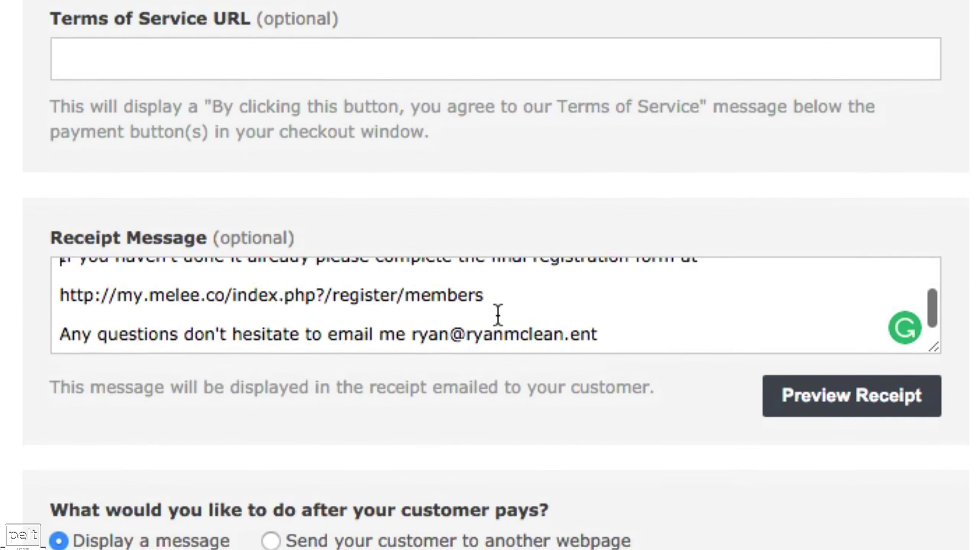
{"action": "left_click_drag", "start_coordinate": [410, 326], "coordinate": [598, 327]}
{"action": "key", "text": "BackSpace"}
{"action": "key", "text": "BackSpace"}
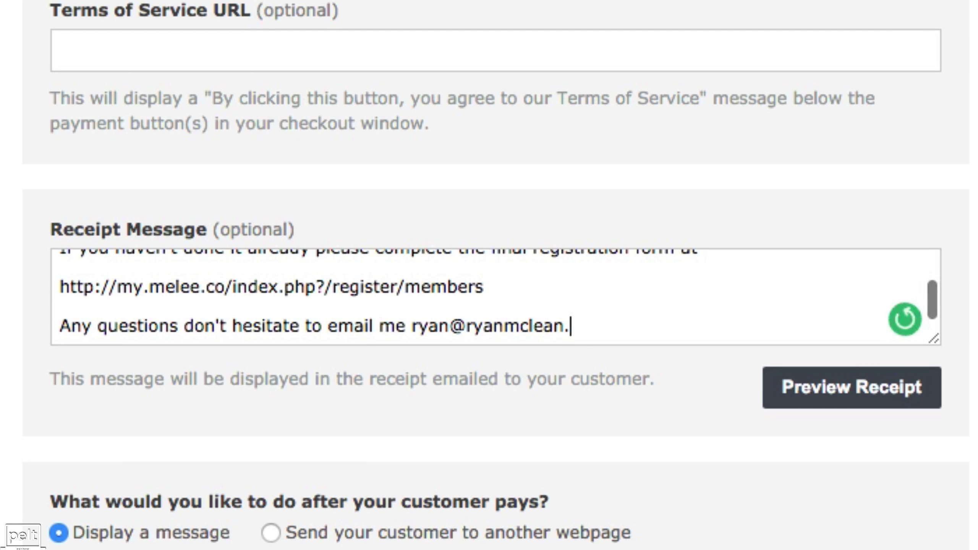
{"action": "type", "text": "net"}
{"action": "left_click", "coordinate": [472, 277]}
{"action": "left_click_drag", "start_coordinate": [504, 289], "coordinate": [60, 288]}
{"action": "key", "text": "super+c"}
{"action": "left_click", "coordinate": [91, 288]}
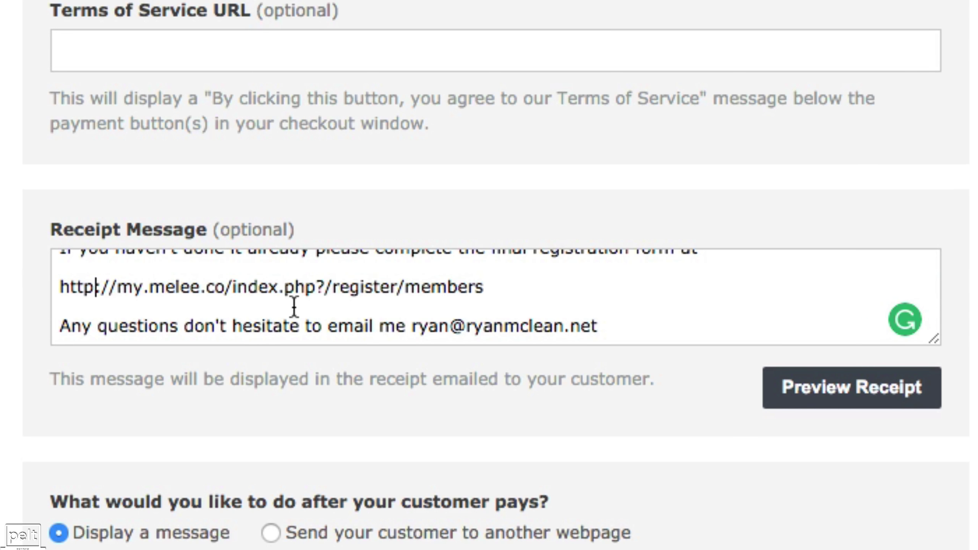
{"action": "scroll", "coordinate": [290, 306], "scroll_direction": "down", "scroll_amount": 5}
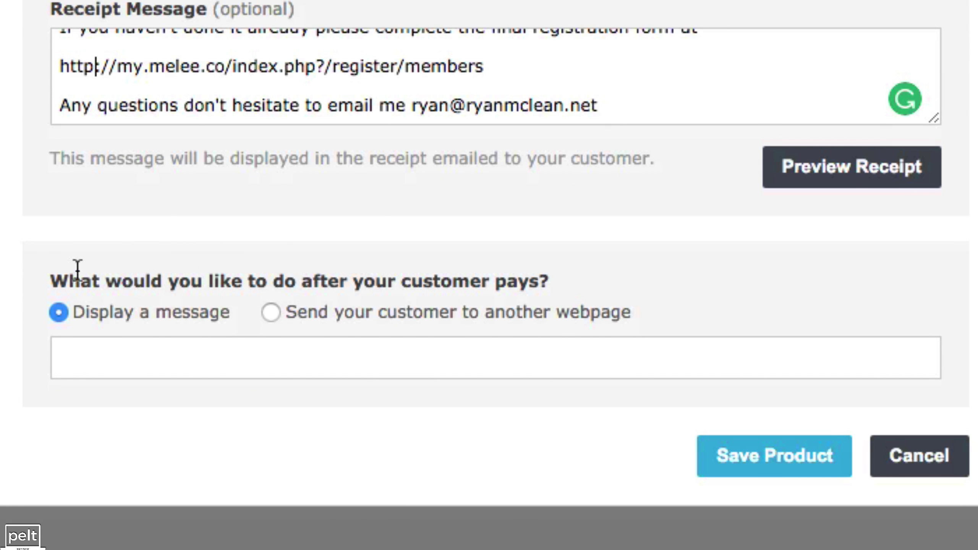
{"action": "left_click", "coordinate": [271, 312]}
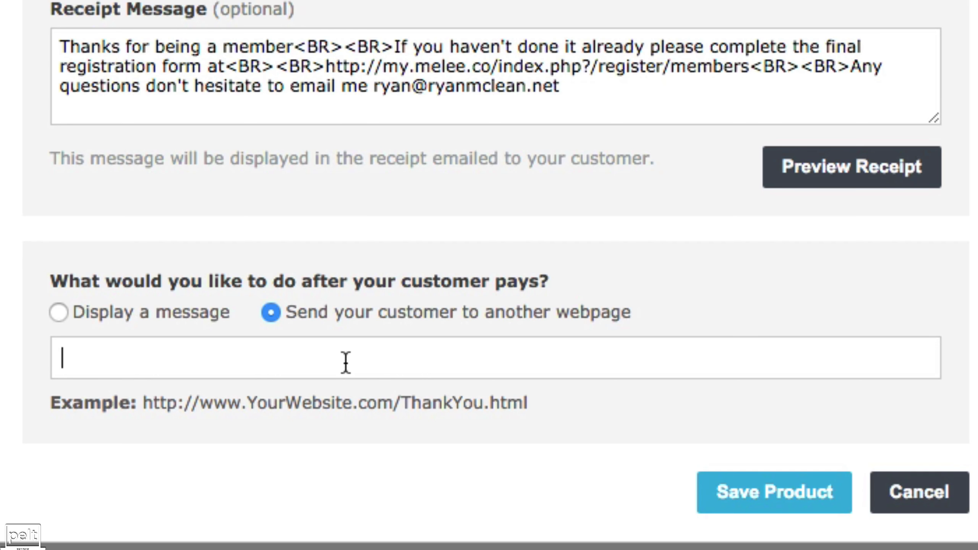
{"action": "key", "text": "super+v"}
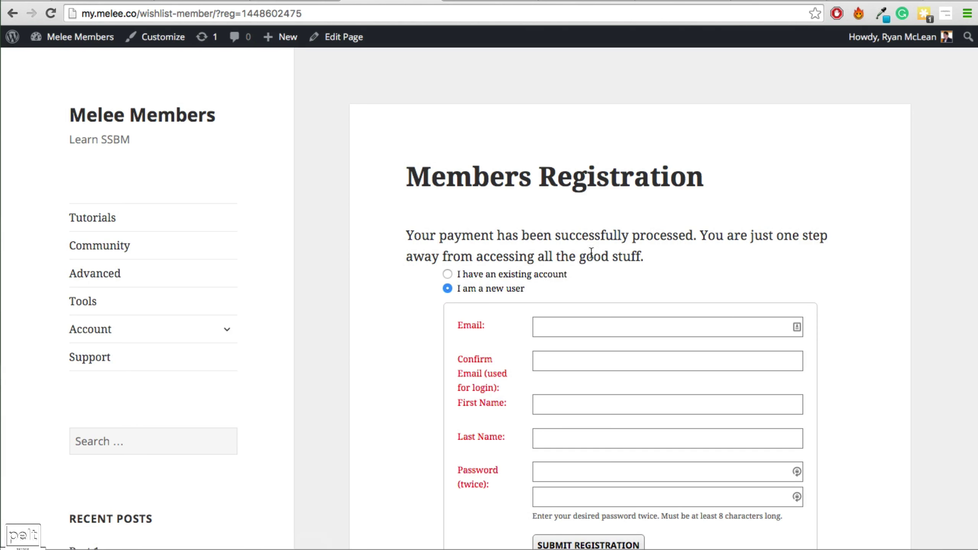
{"action": "scroll", "coordinate": [591, 253], "scroll_direction": "down", "scroll_amount": 3}
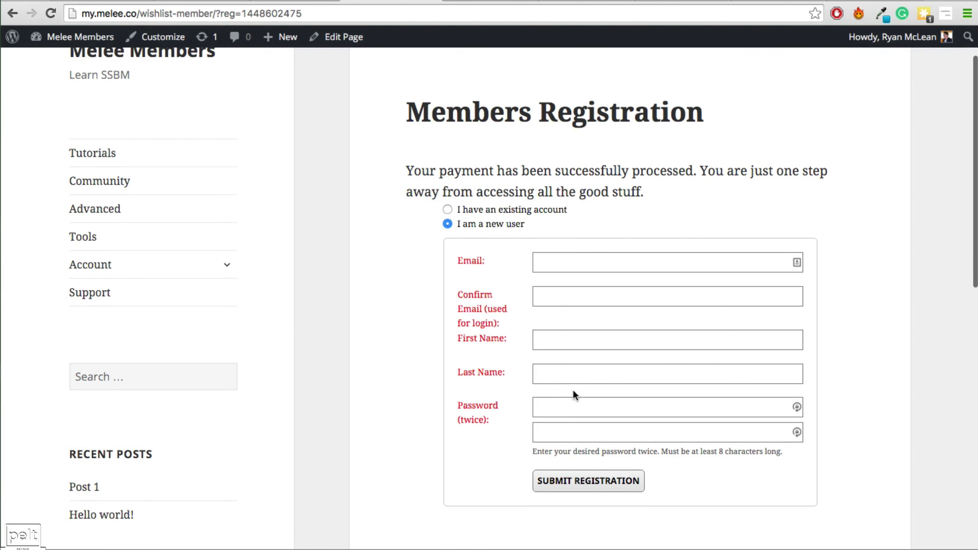
{"action": "scroll", "coordinate": [573, 389], "scroll_direction": "up", "scroll_amount": 1}
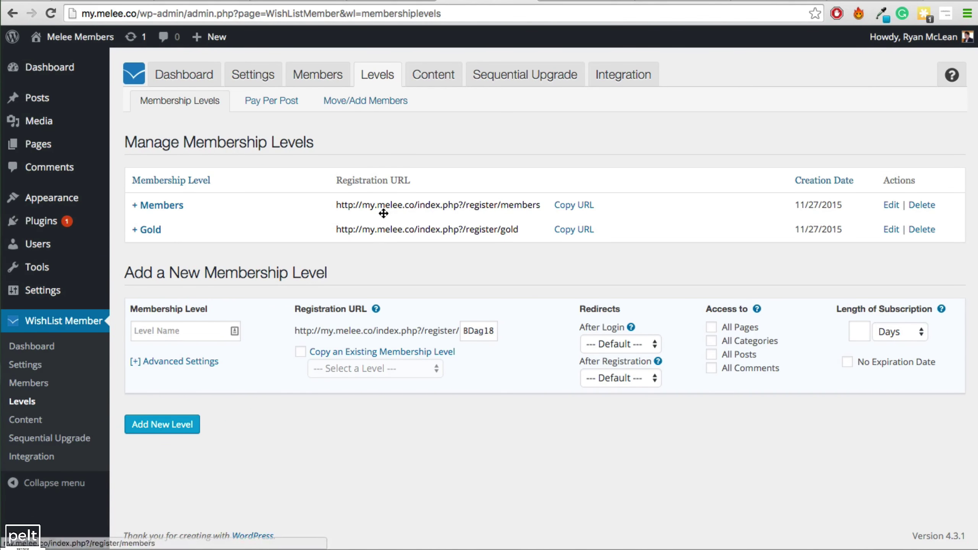
Copy the Members level registration URL in WishList Member Levels and dismiss the alert
{"action": "left_click", "coordinate": [576, 206]}
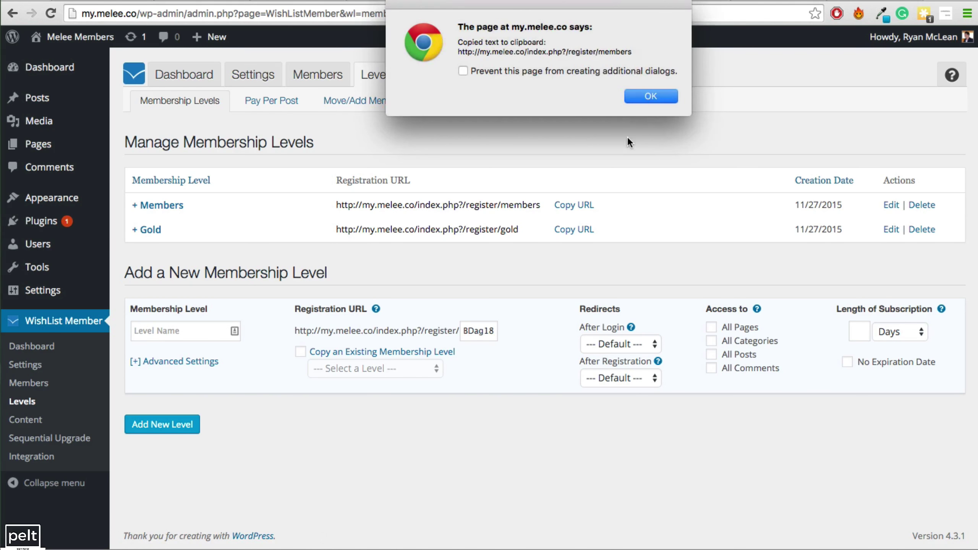
{"action": "left_click", "coordinate": [642, 97]}
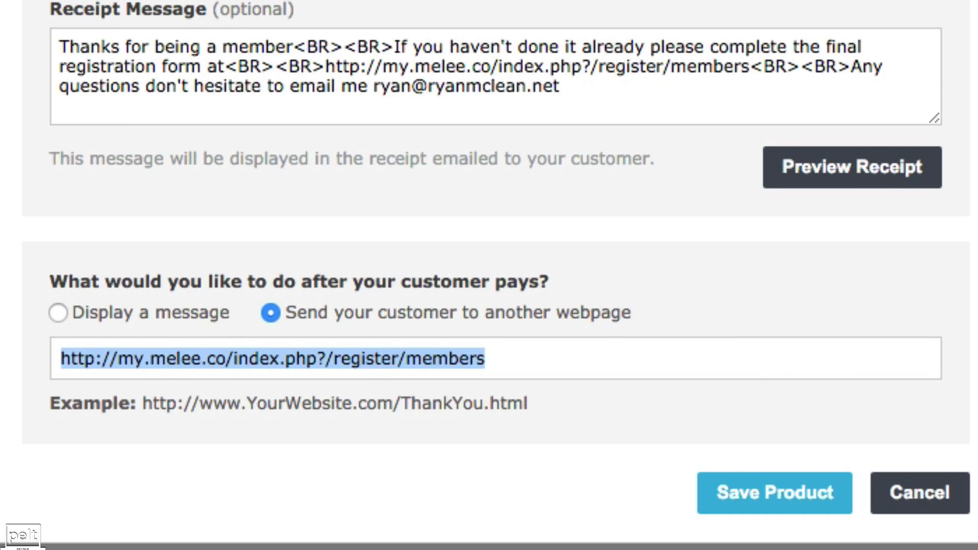
Paste the Members registration URL as the redirect and save the product
{"action": "right_click", "coordinate": [460, 356]}
{"action": "left_click", "coordinate": [585, 347]}
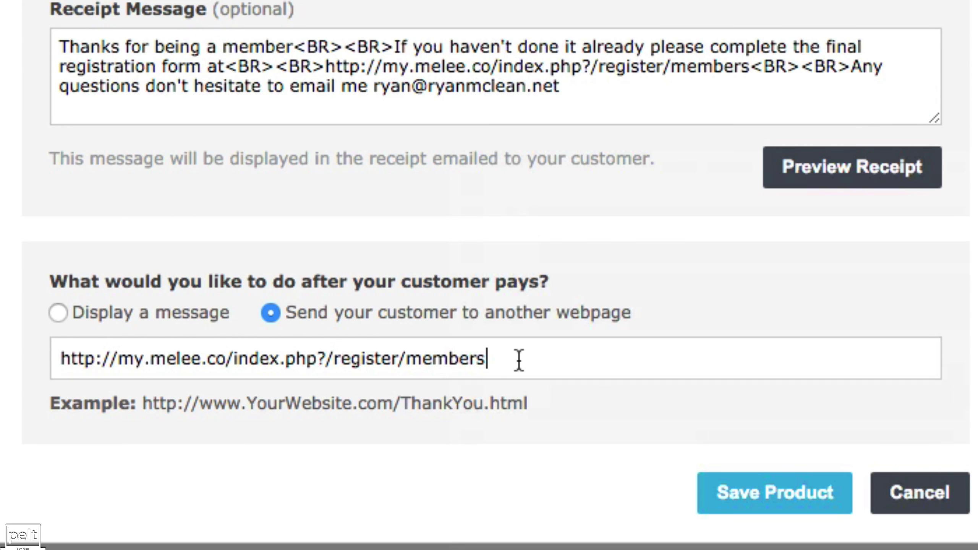
{"action": "left_click", "coordinate": [774, 494]}
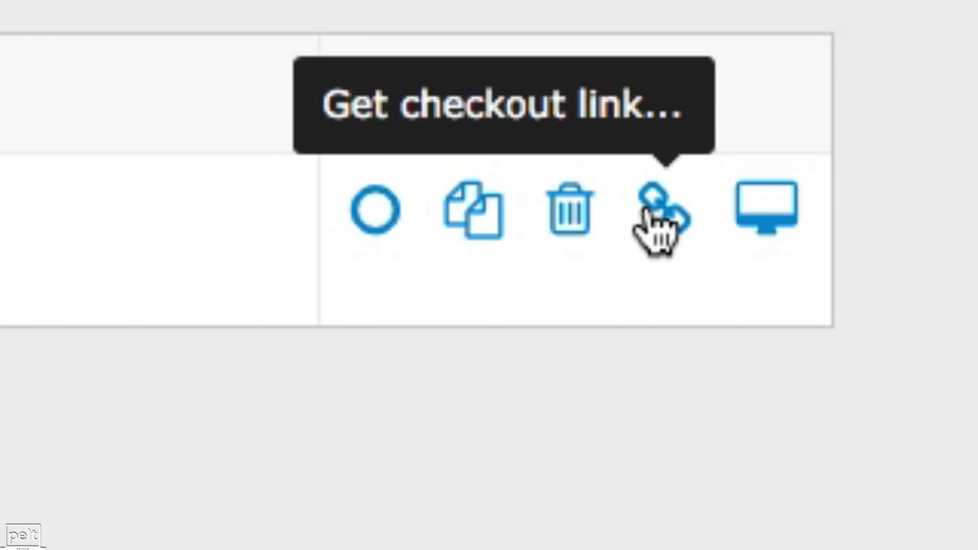
Copy the product's Snappy Checkout checkout link address
{"action": "left_click", "coordinate": [651, 216]}
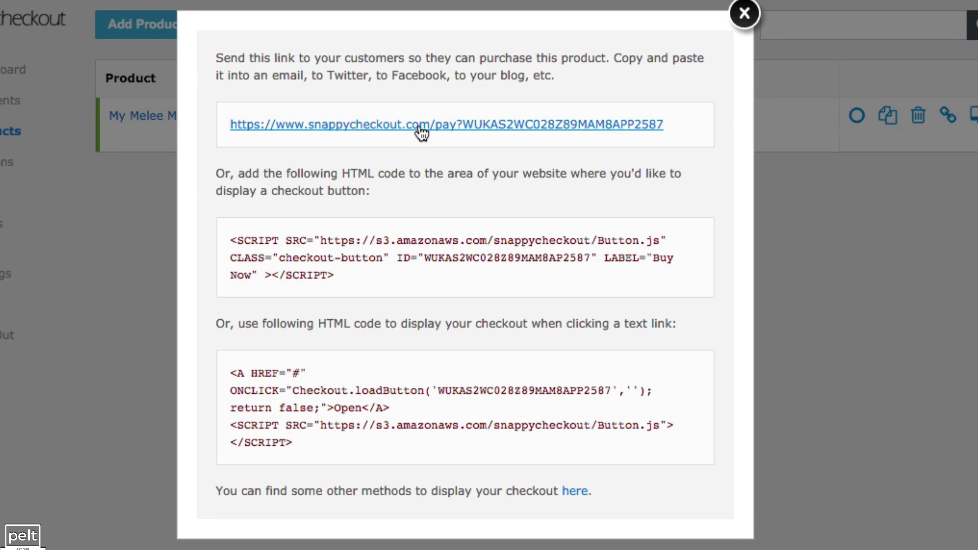
{"action": "right_click", "coordinate": [416, 124]}
{"action": "left_click", "coordinate": [499, 210]}
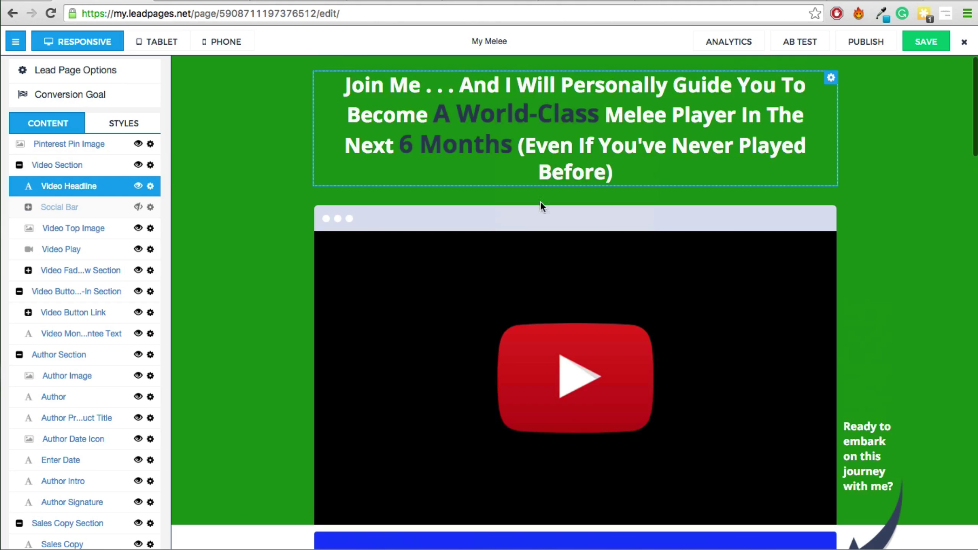
Set the YES! video button's Target URL to the Snappy Checkout link
{"action": "scroll", "coordinate": [537, 212], "scroll_direction": "down", "scroll_amount": 5}
{"action": "scroll", "coordinate": [594, 287], "scroll_direction": "down", "scroll_amount": 1}
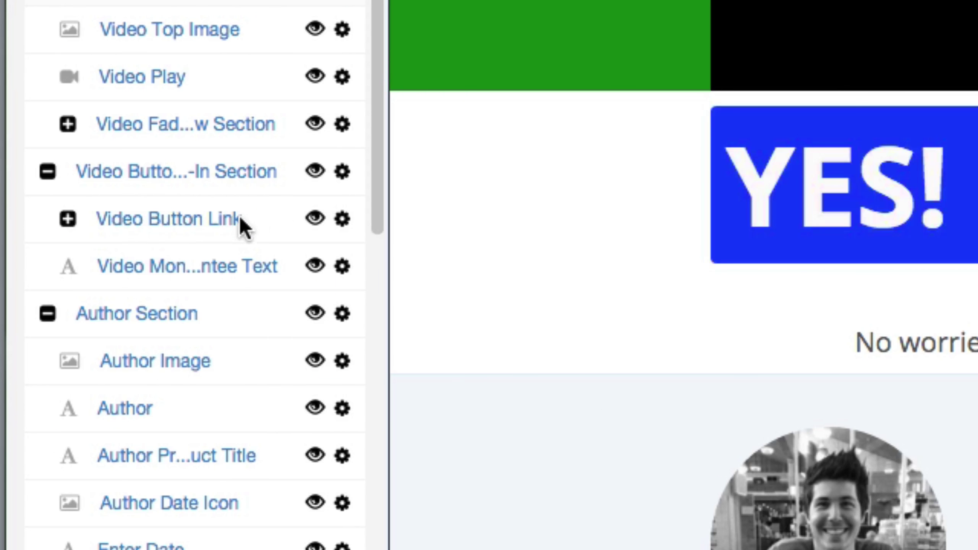
{"action": "left_click", "coordinate": [343, 222]}
{"action": "left_click", "coordinate": [387, 295]}
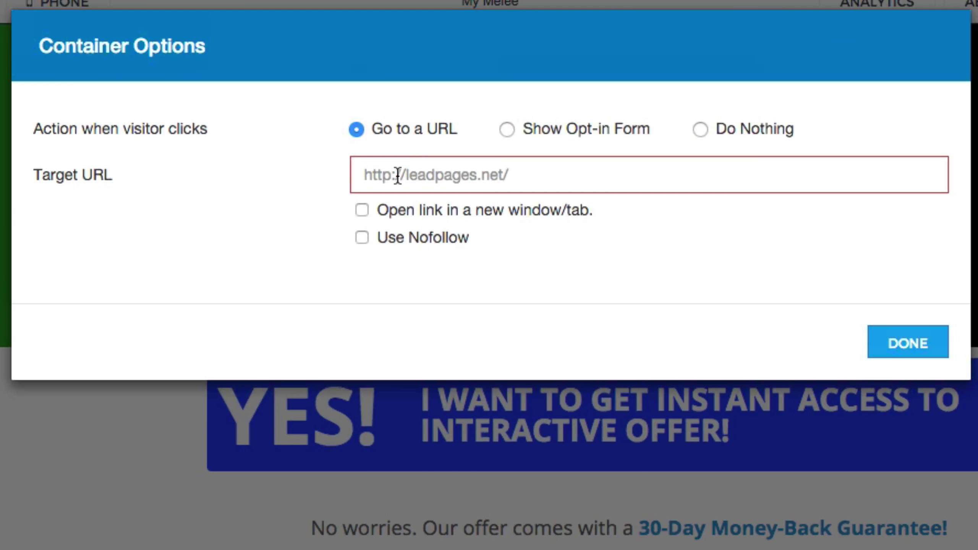
{"action": "right_click", "coordinate": [395, 174]}
{"action": "left_click", "coordinate": [451, 277]}
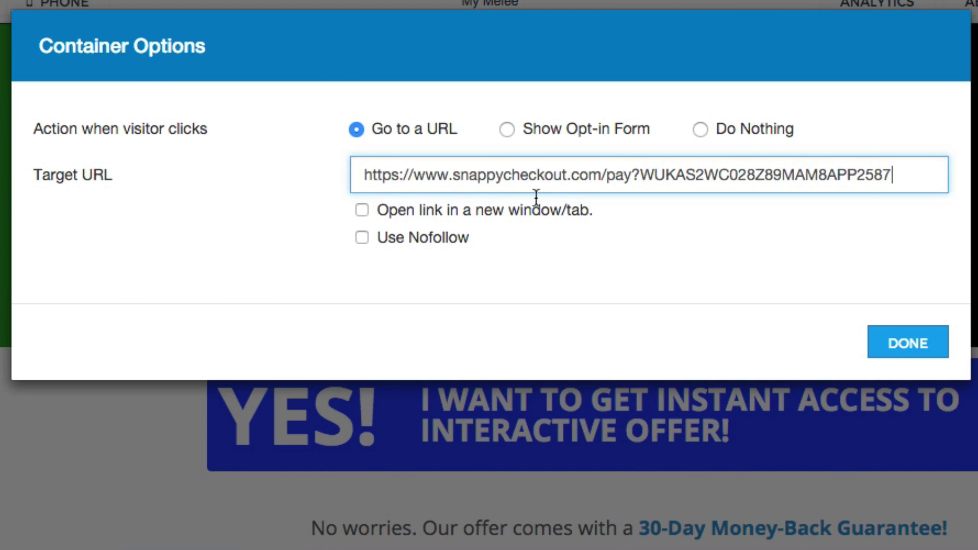
{"action": "left_click", "coordinate": [903, 342]}
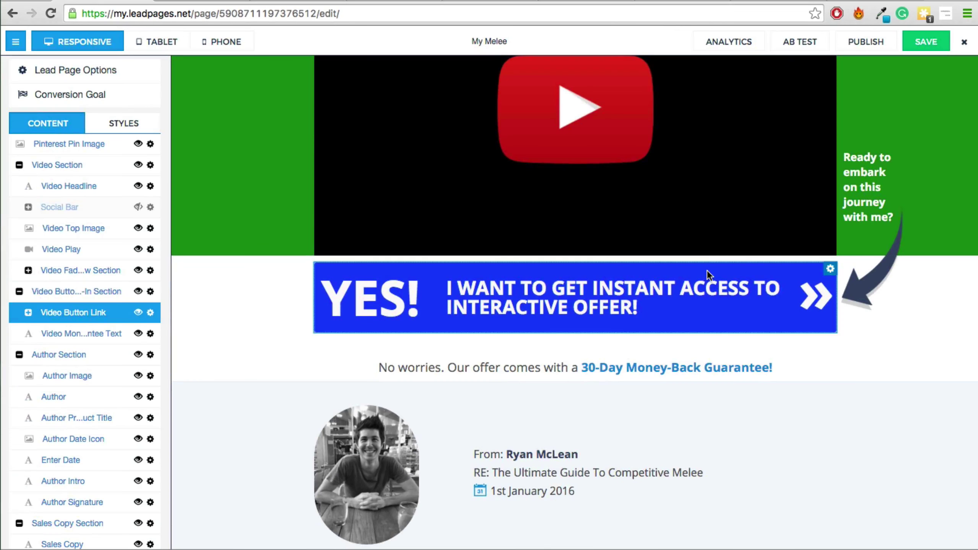
Select the 'Sign Up Now For Only $19' link further down the page
{"action": "scroll", "coordinate": [700, 254], "scroll_direction": "down", "scroll_amount": 10}
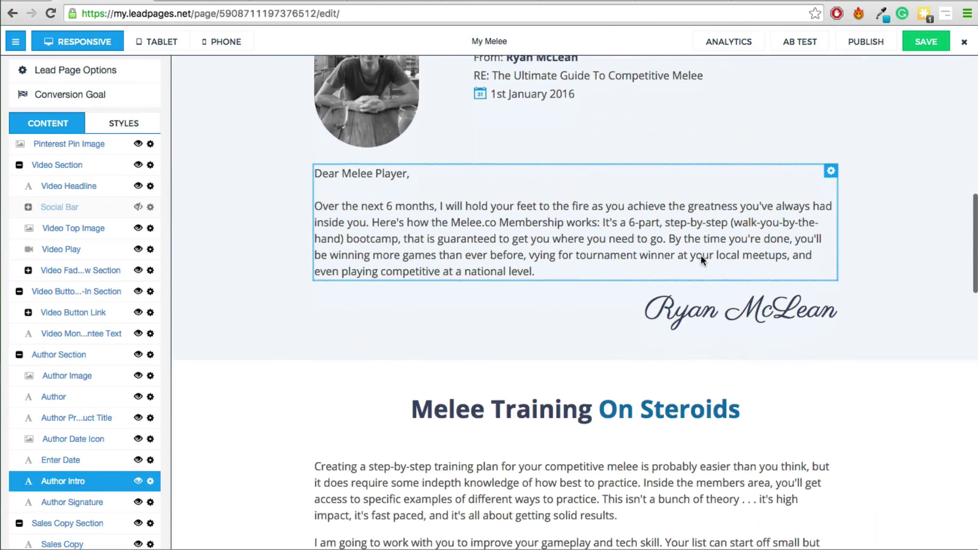
{"action": "scroll", "coordinate": [701, 255], "scroll_direction": "down", "scroll_amount": 15}
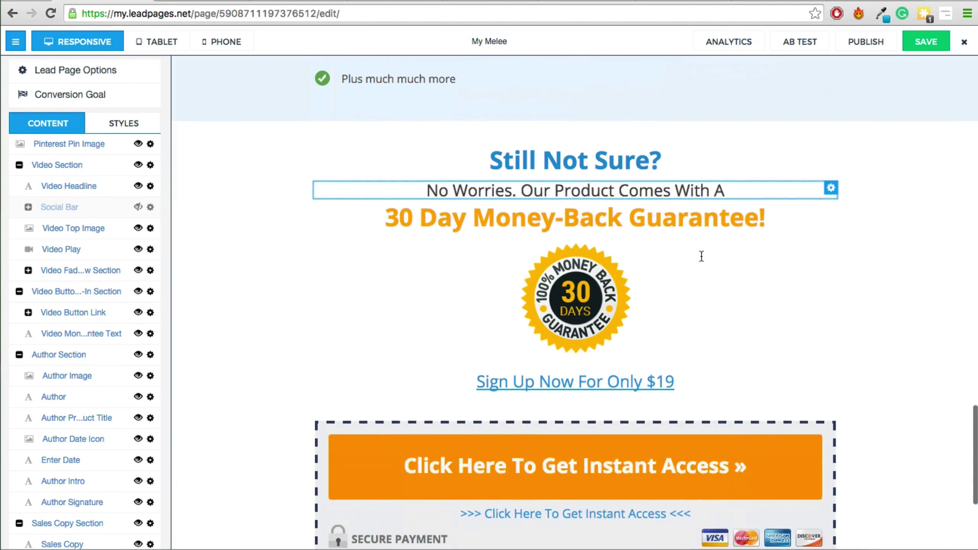
{"action": "scroll", "coordinate": [702, 257], "scroll_direction": "down", "scroll_amount": 2}
{"action": "left_click", "coordinate": [623, 350]}
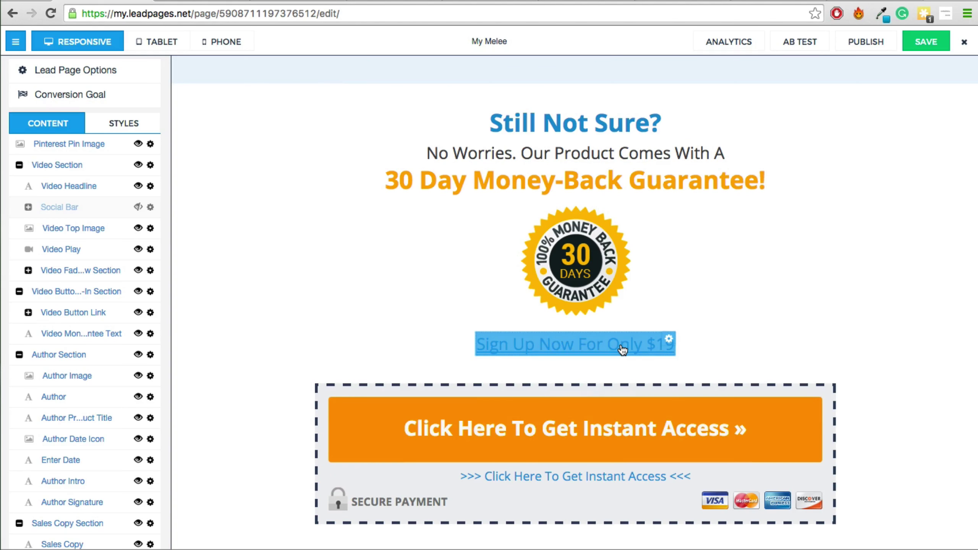
Point the $19 sign-up link, orange instant-access button and instant-access text link at the checkout URL
{"action": "left_click", "coordinate": [623, 350]}
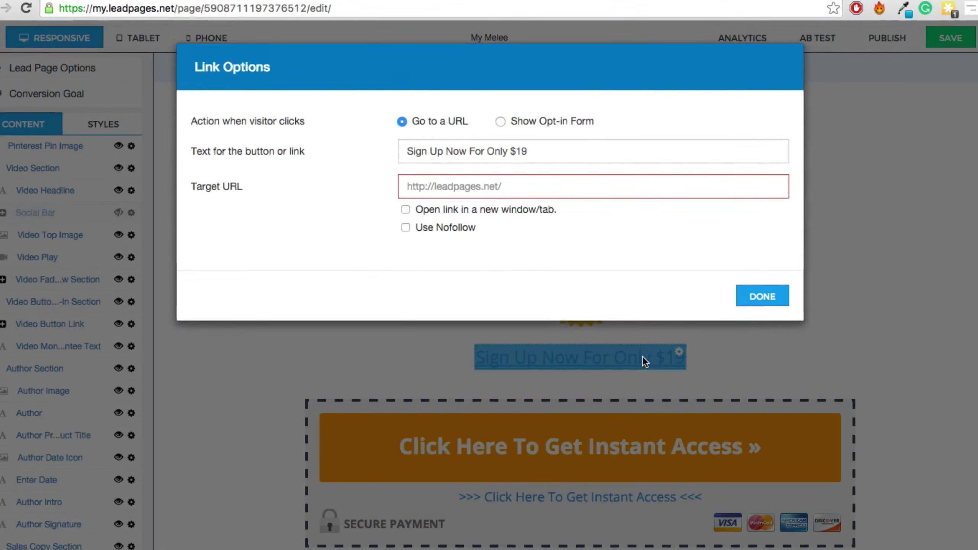
{"action": "key", "text": "ctrl+v"}
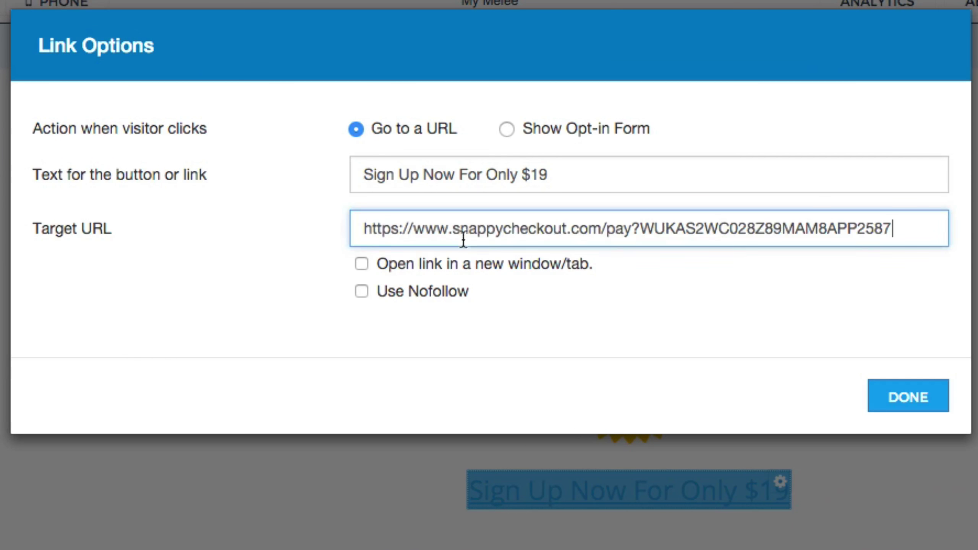
{"action": "left_click", "coordinate": [905, 397]}
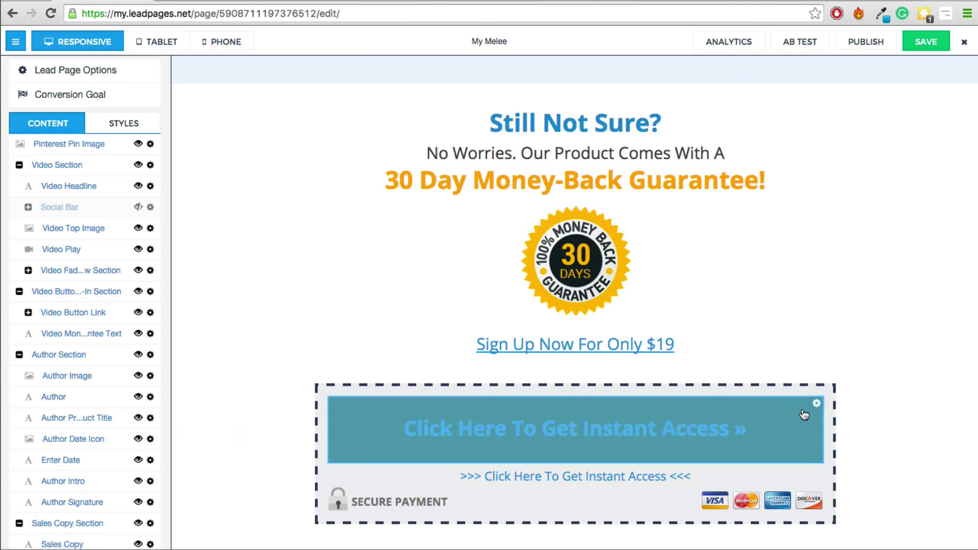
{"action": "left_click", "coordinate": [805, 407]}
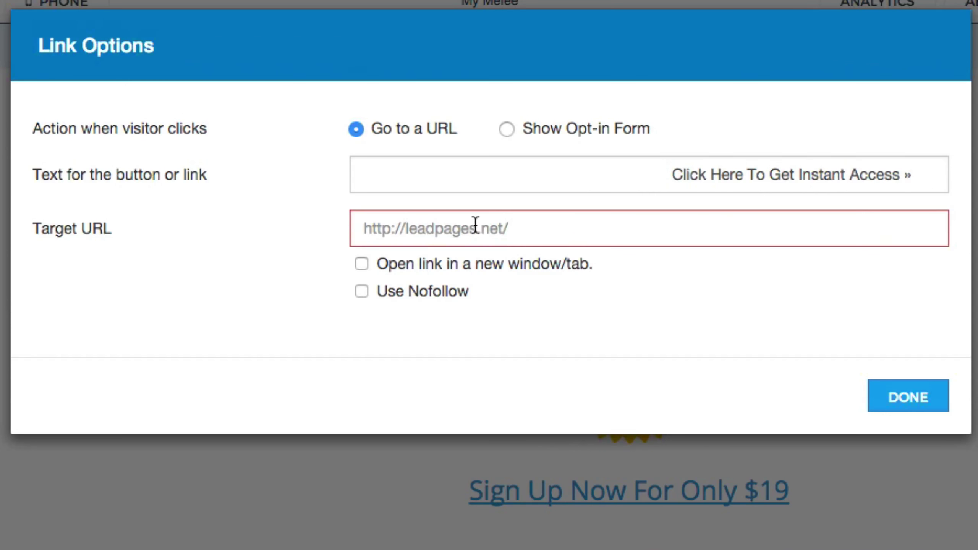
{"action": "left_click", "coordinate": [478, 211]}
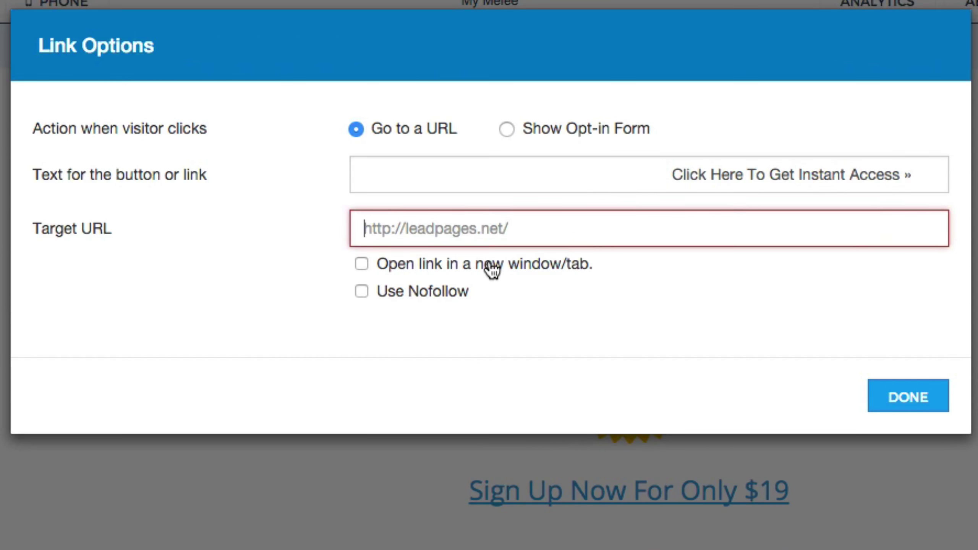
{"action": "key", "text": "ctrl+v"}
{"action": "left_click", "coordinate": [926, 414]}
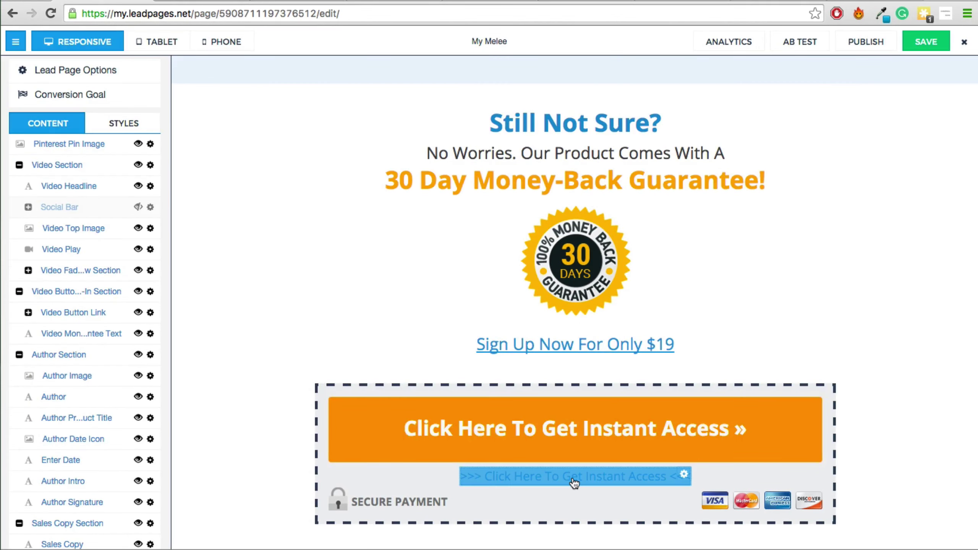
{"action": "left_click", "coordinate": [575, 478]}
{"action": "left_click", "coordinate": [462, 181]}
{"action": "key", "text": "super+v"}
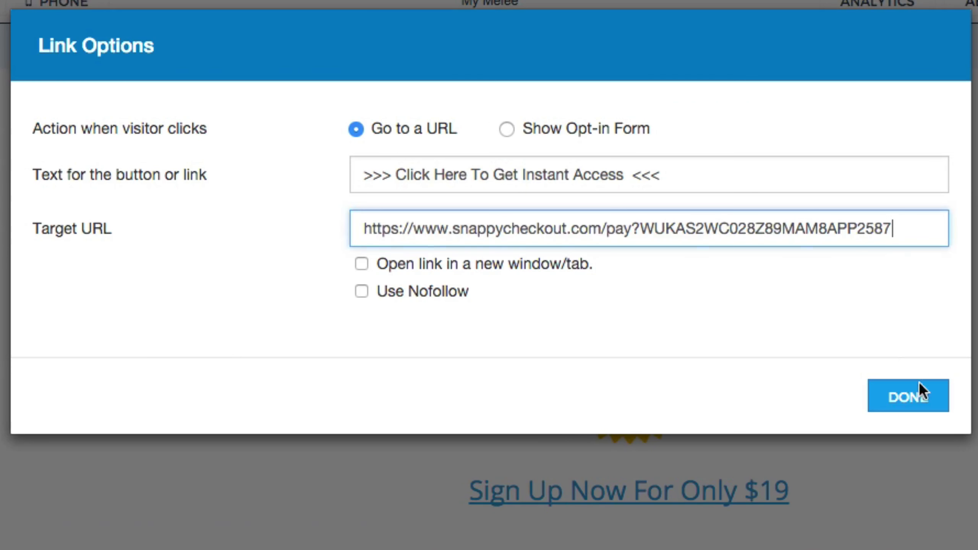
{"action": "left_click", "coordinate": [920, 385]}
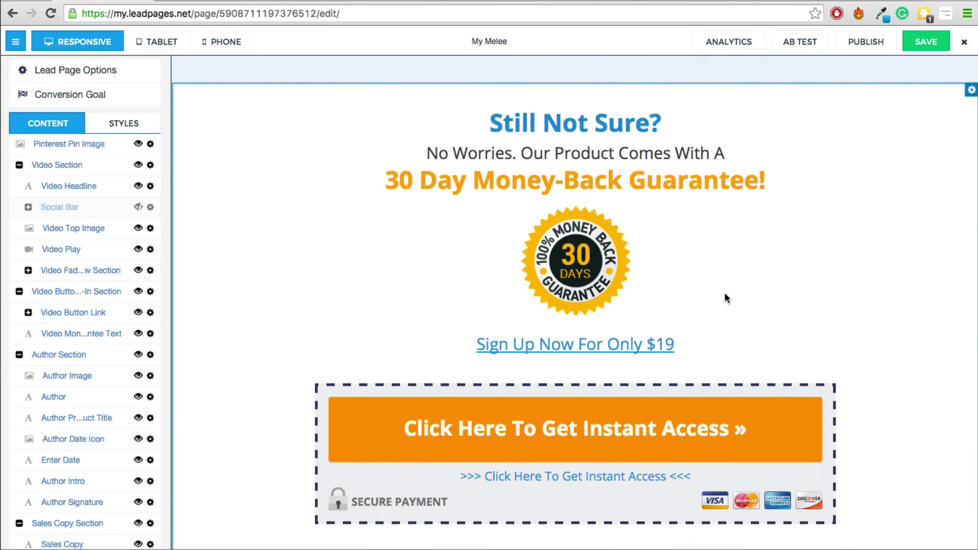
Save the Leadpages sales page and reload the live melee.co site
{"action": "scroll", "coordinate": [724, 293], "scroll_direction": "down", "scroll_amount": 5}
{"action": "scroll", "coordinate": [724, 297], "scroll_direction": "down", "scroll_amount": 3}
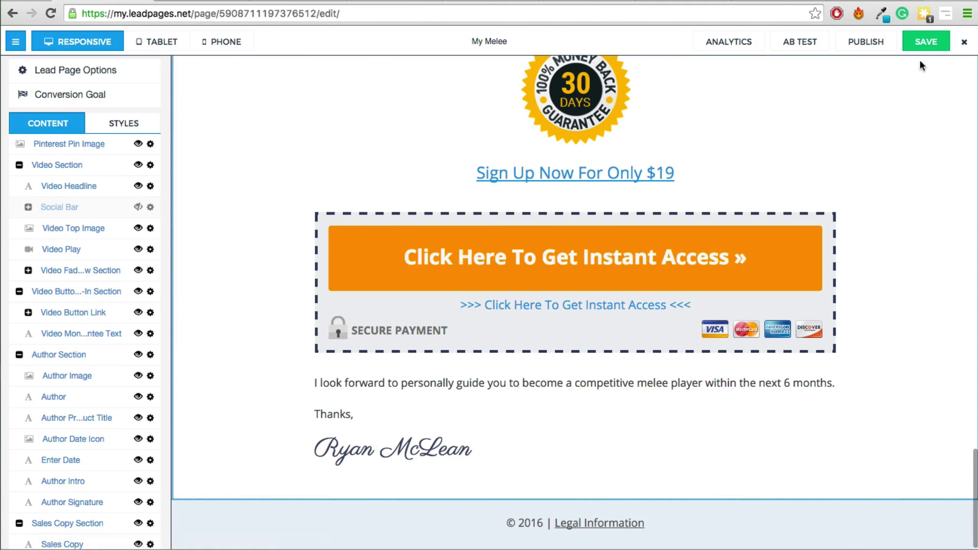
{"action": "left_click", "coordinate": [924, 45]}
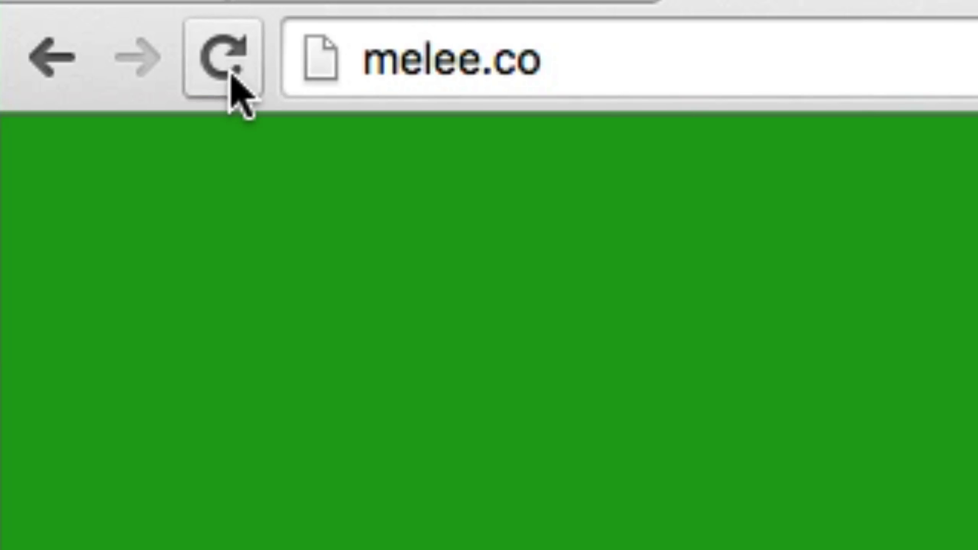
{"action": "left_click", "coordinate": [230, 76]}
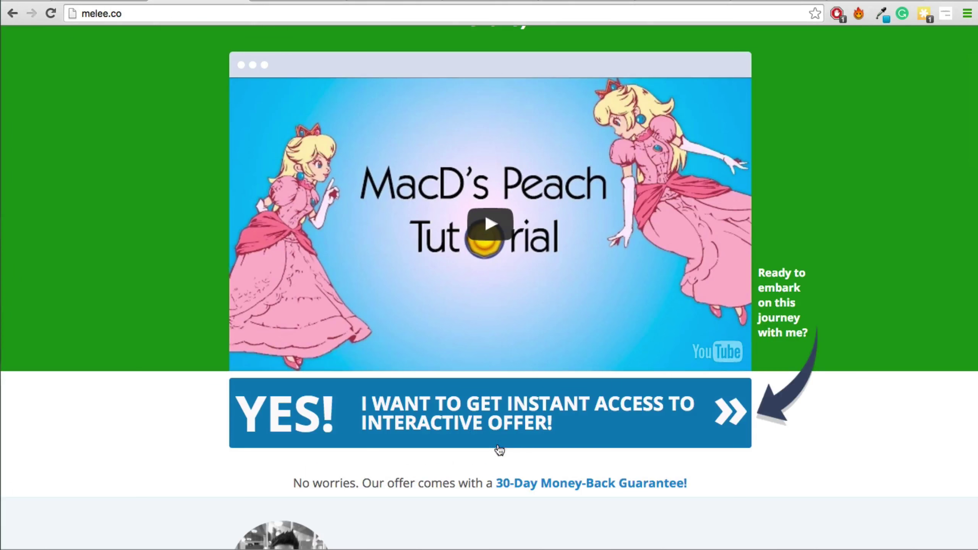
Open the checkout from the YES! button and highlight the My Melee Monthly Membership title
{"action": "left_click", "coordinate": [475, 429]}
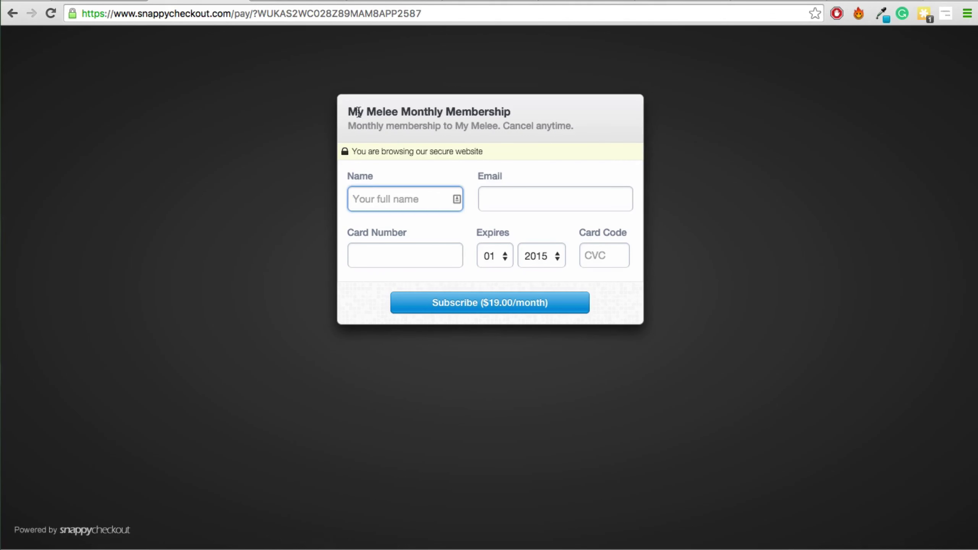
{"action": "left_click_drag", "start_coordinate": [358, 112], "coordinate": [497, 106]}
{"action": "left_click_drag", "start_coordinate": [516, 45], "coordinate": [543, 50]}
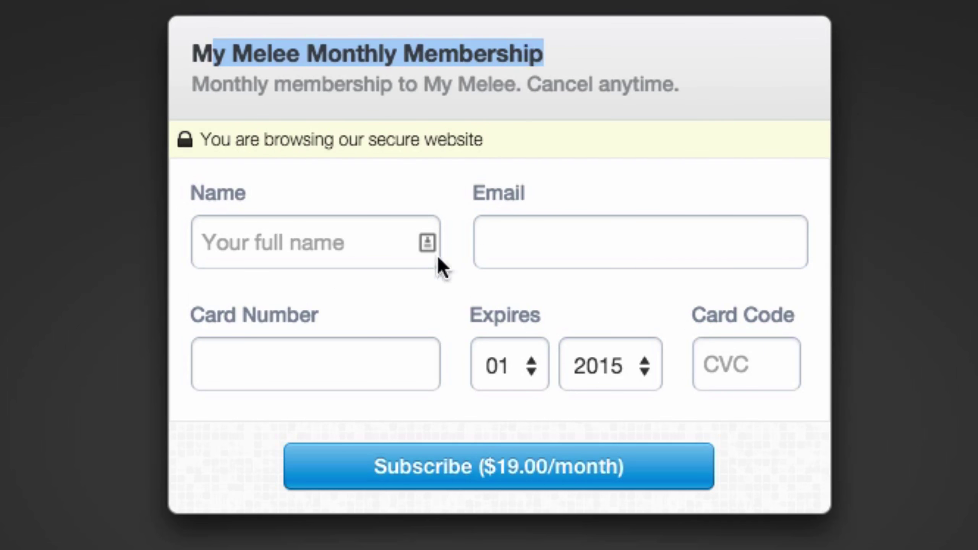
Check the subscribe form by focusing the Name, Email and Card Number fields
{"action": "left_click", "coordinate": [268, 240]}
{"action": "left_click", "coordinate": [596, 240]}
{"action": "left_click", "coordinate": [321, 363]}
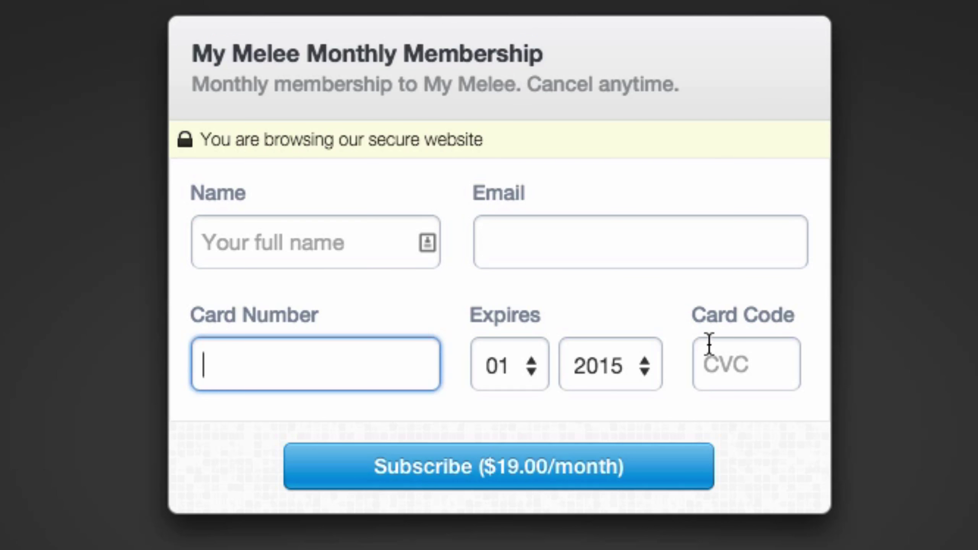